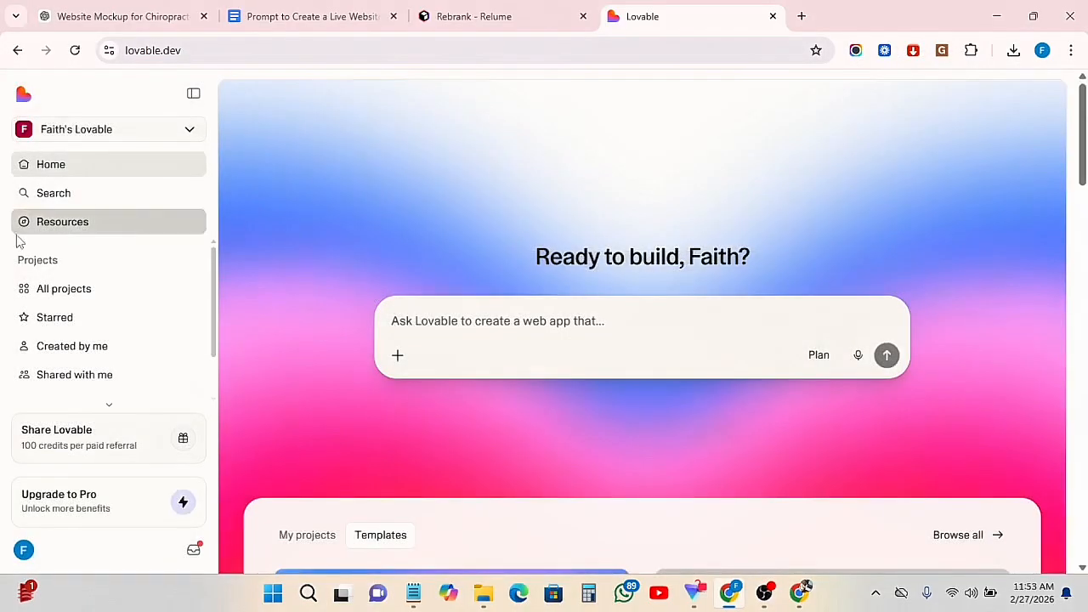
# Open the Resources page and look through the featured apps, apps for builders and community favourites
pyautogui.click(29, 228)
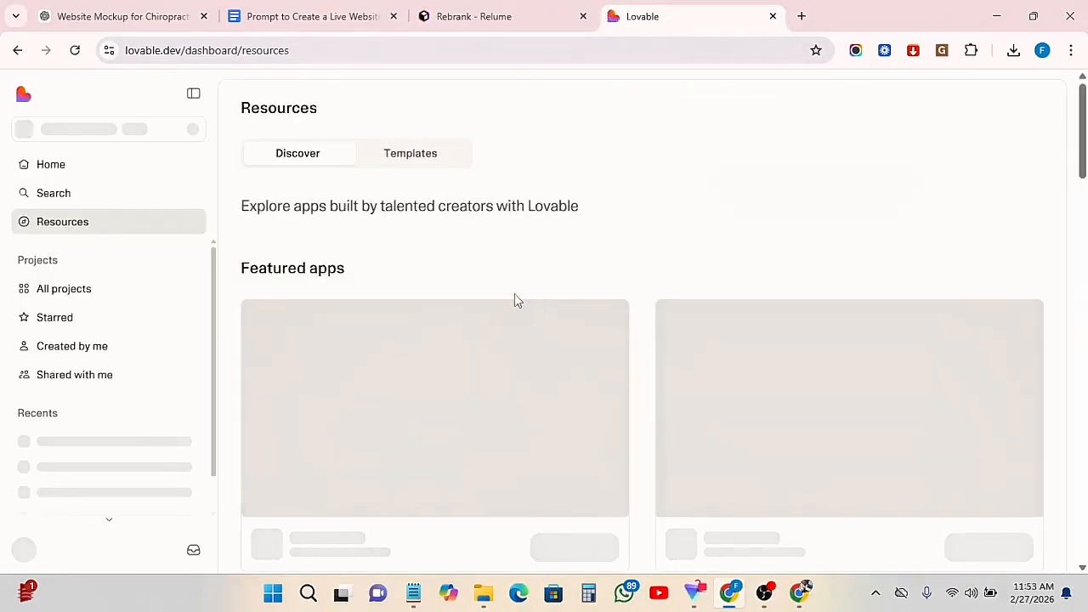
pyautogui.scroll(-1, 391, 340)
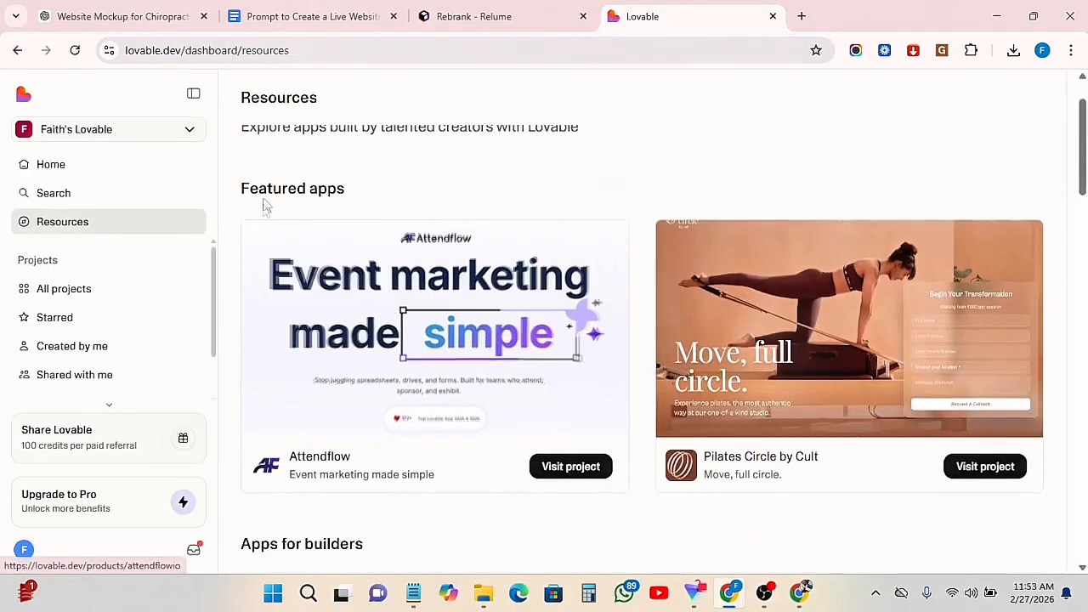
pyautogui.scroll(-2, 655, 448)
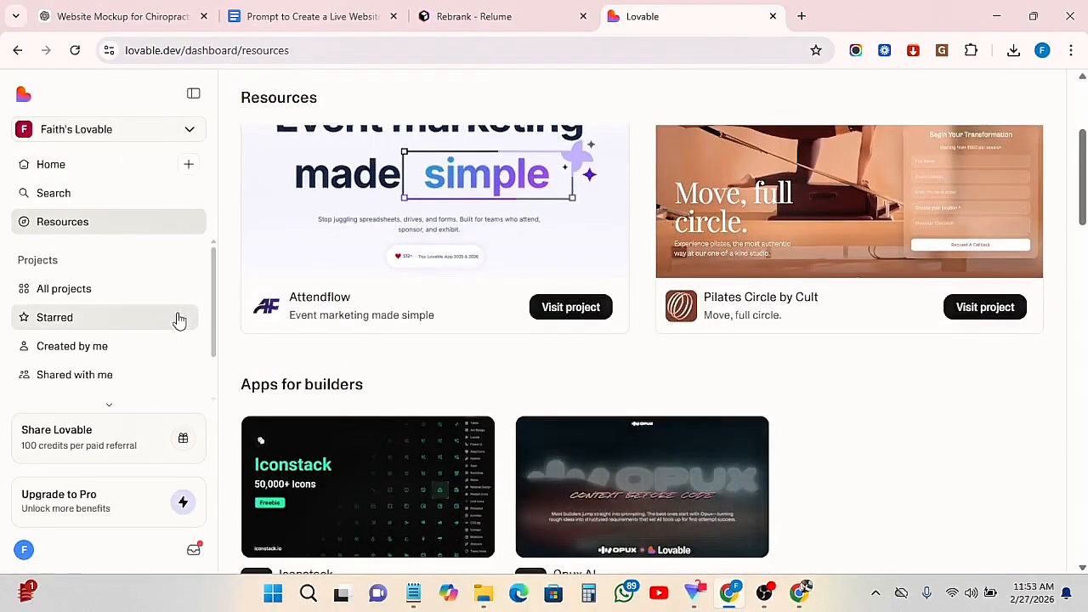
pyautogui.scroll(-2, 595, 395)
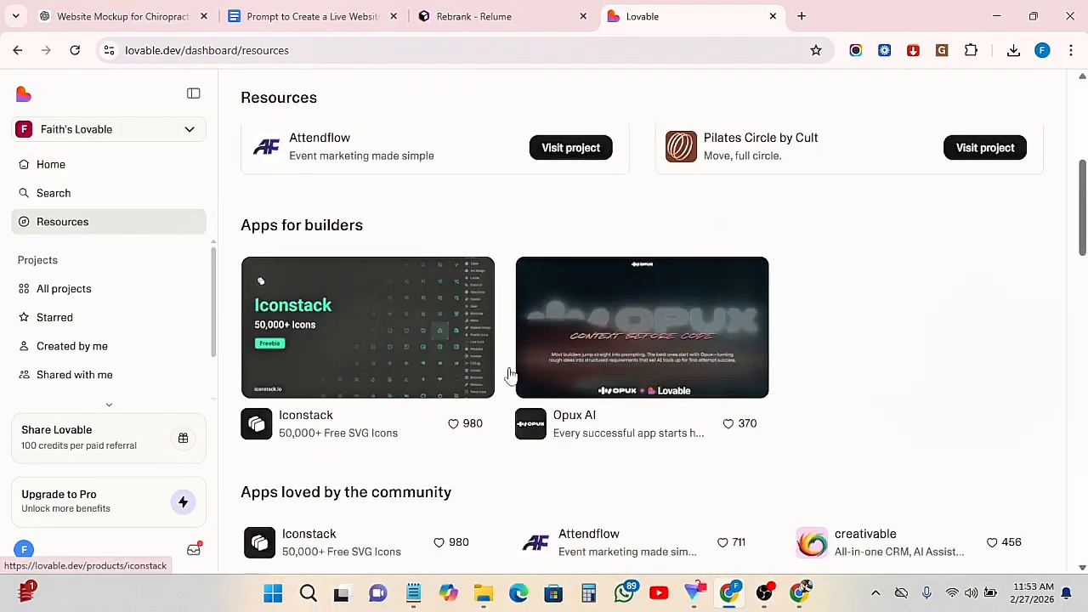
pyautogui.scroll(-1, 646, 382)
pyautogui.scroll(-2, 672, 382)
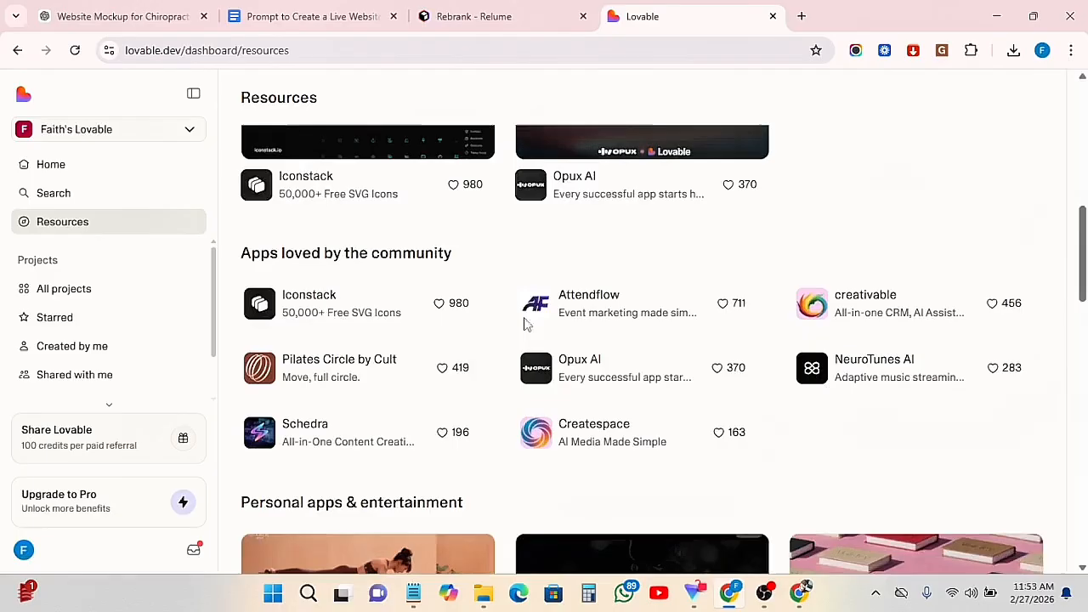
pyautogui.scroll(1, 575, 365)
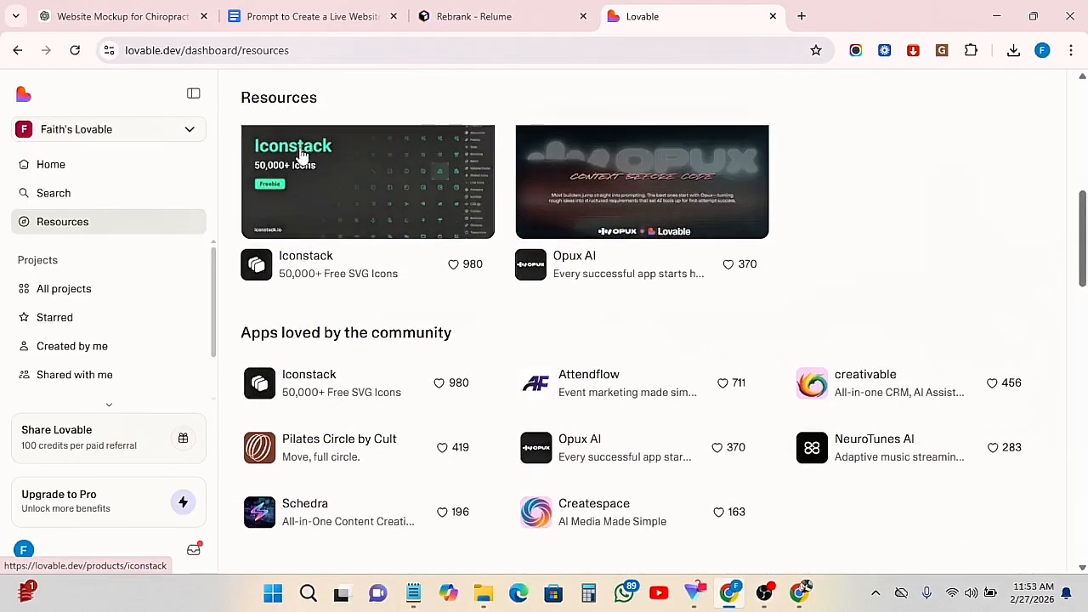
pyautogui.scroll(-1, 423, 476)
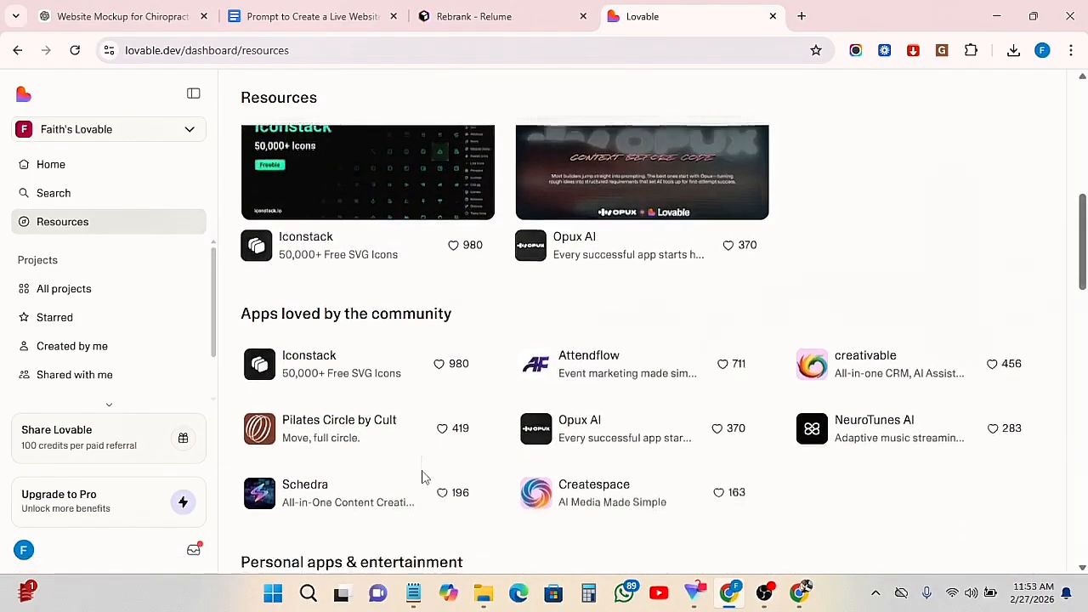
# Go through the project views one by one: all projects, starred, created by me and shared with me
pyautogui.click(72, 291)
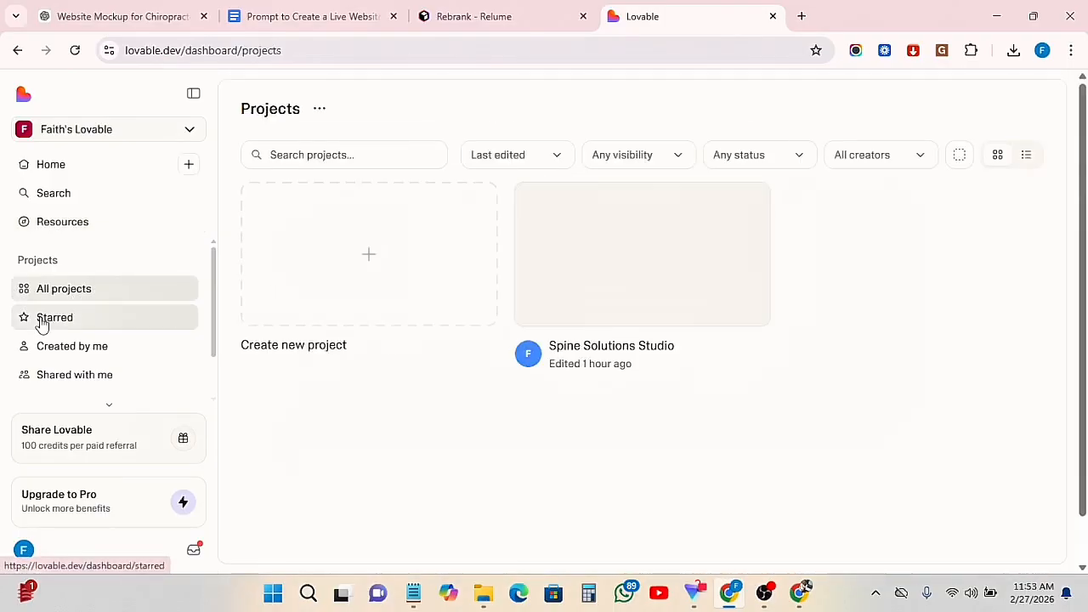
pyautogui.click(51, 323)
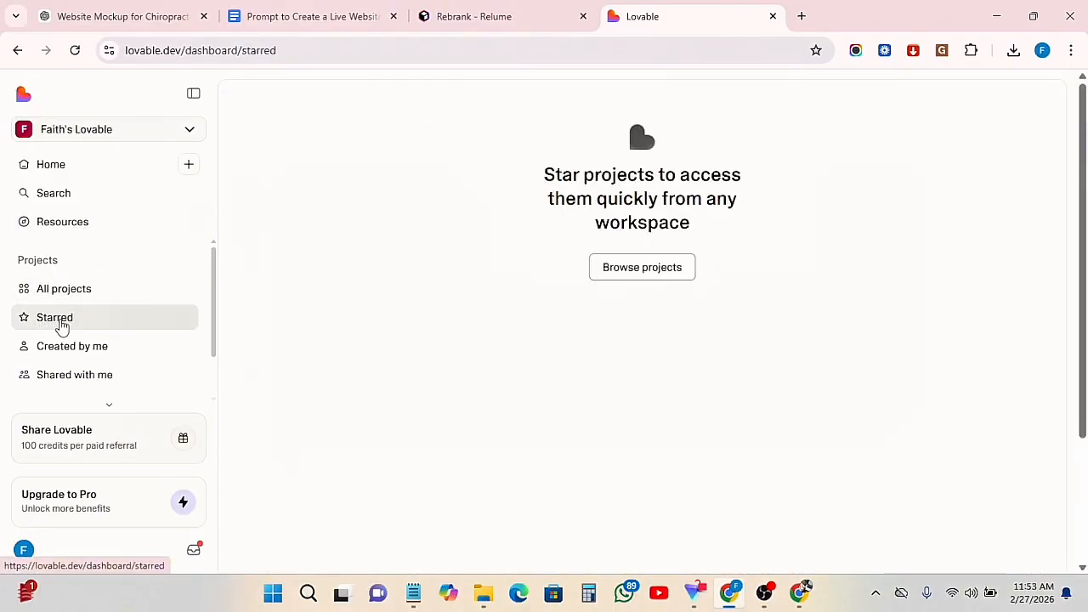
pyautogui.click(90, 350)
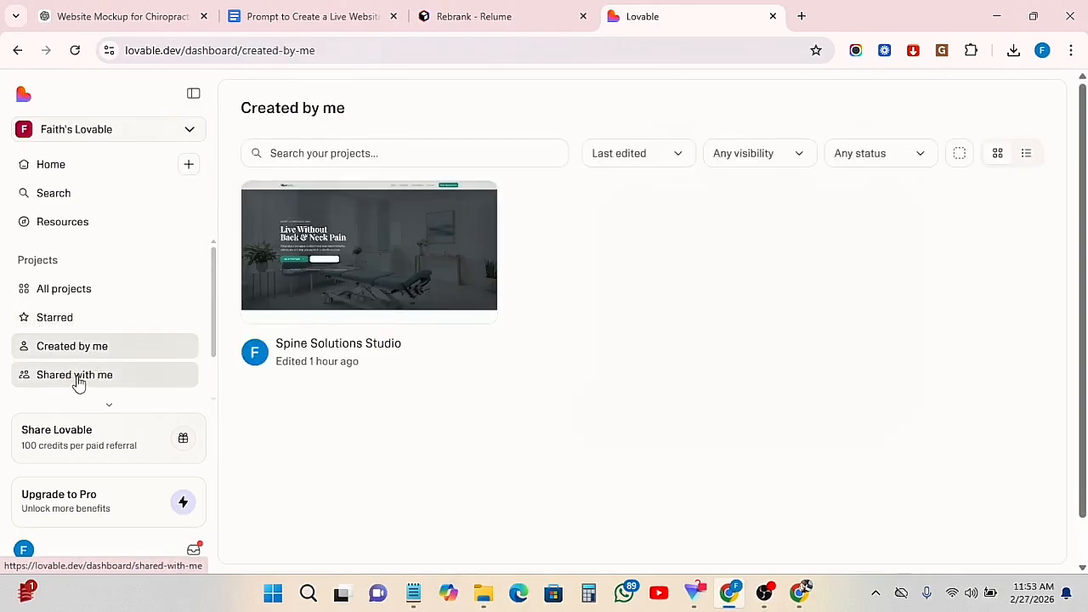
pyautogui.click(80, 382)
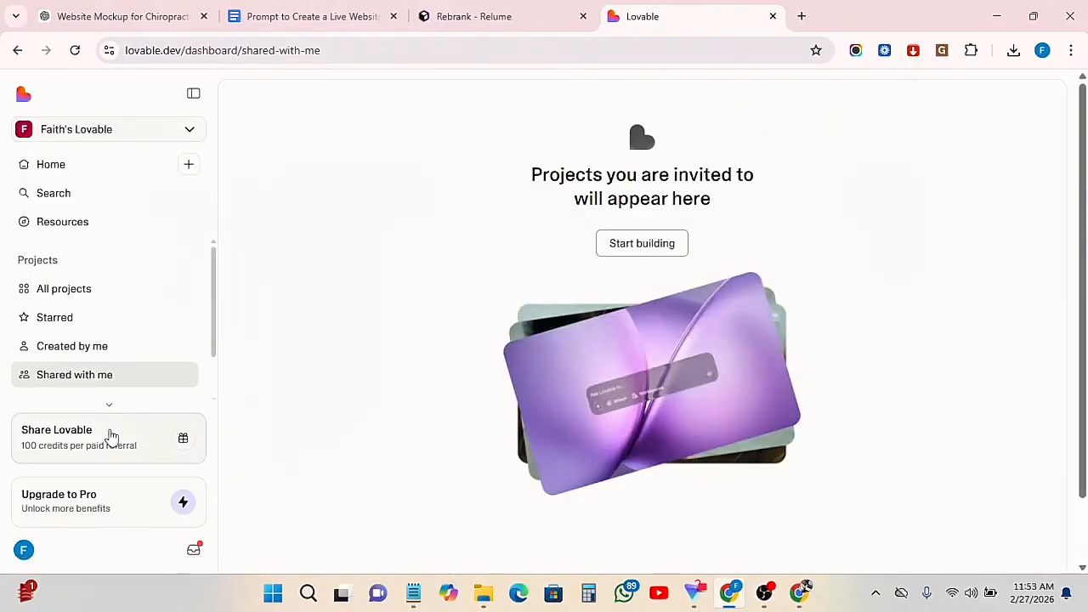
# Open the Upgrade to Pro page in a new tab and review the Pro, Business and Enterprise plans
pyautogui.rightClick(65, 501)
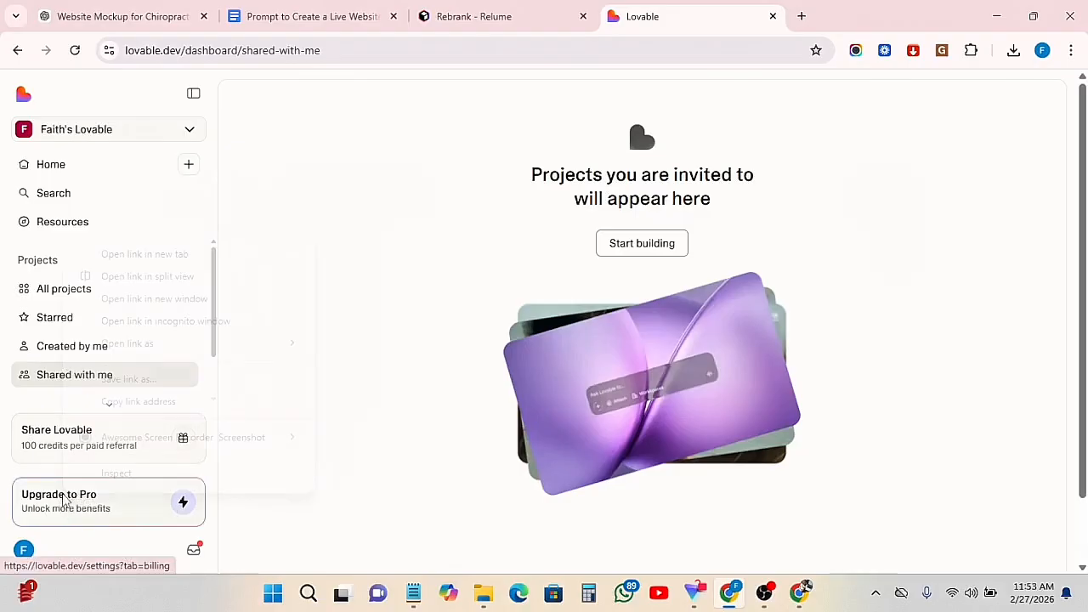
pyautogui.click(192, 255)
pyautogui.click(804, 17)
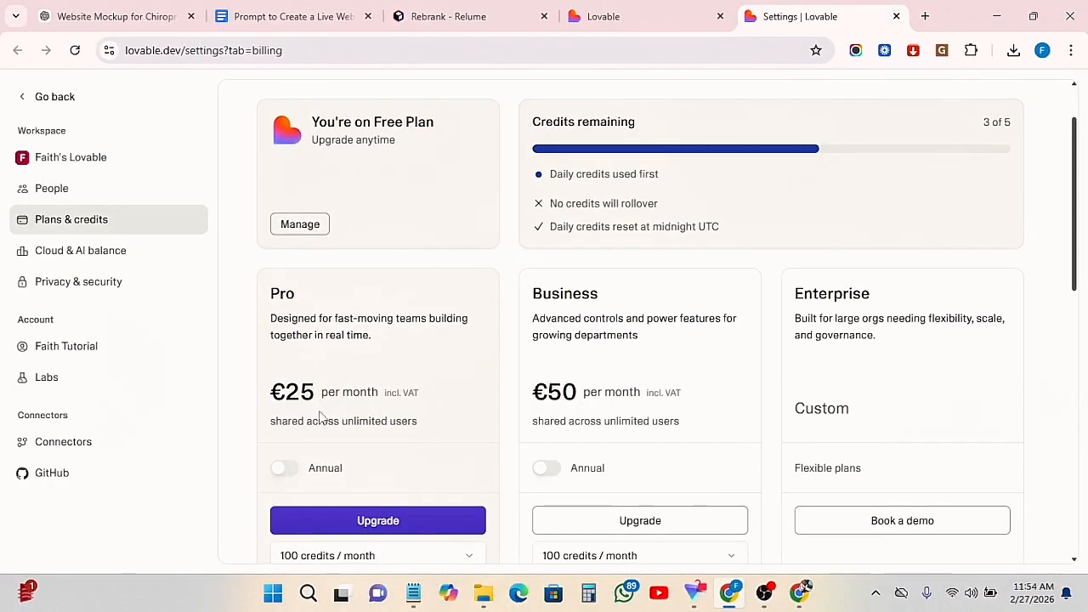
pyautogui.scroll(-1, 389, 408)
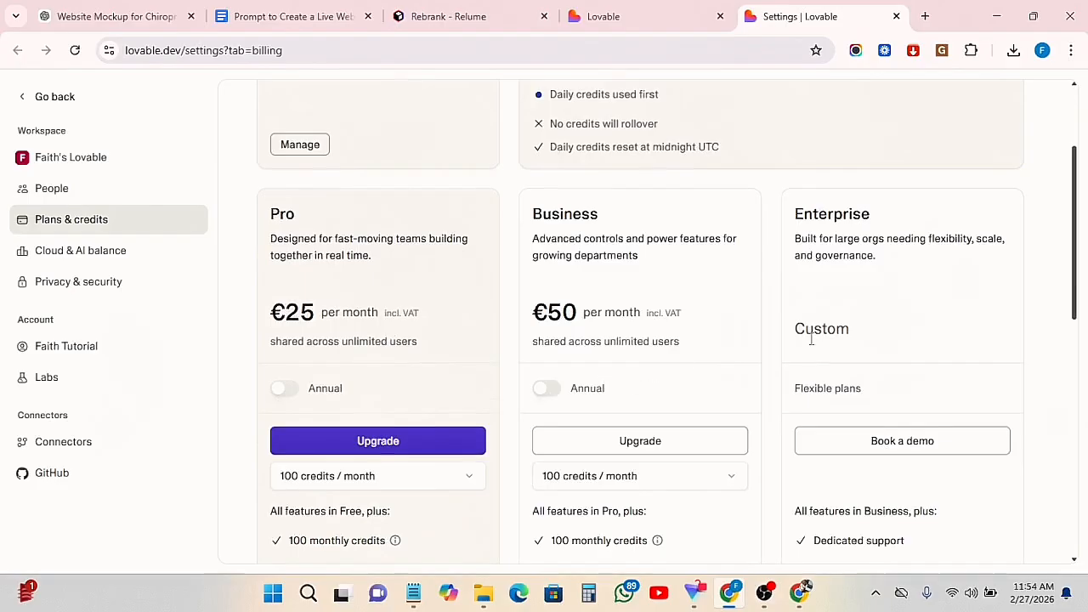
pyautogui.scroll(2, 447, 364)
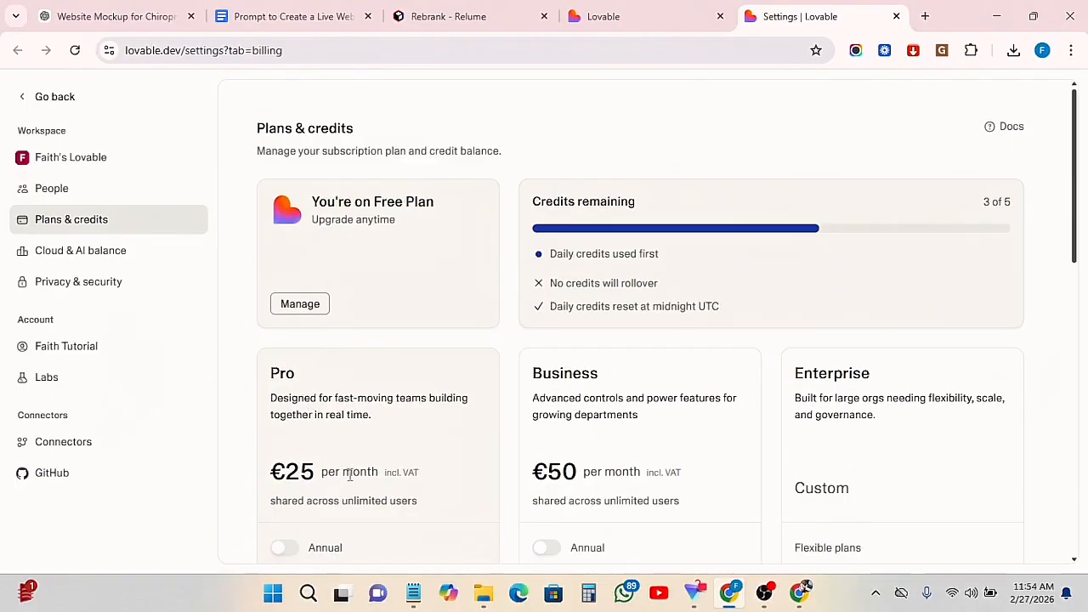
# Return to the Lovable home page and paste the copied website prompt into the prompt box
pyautogui.click(600, 14)
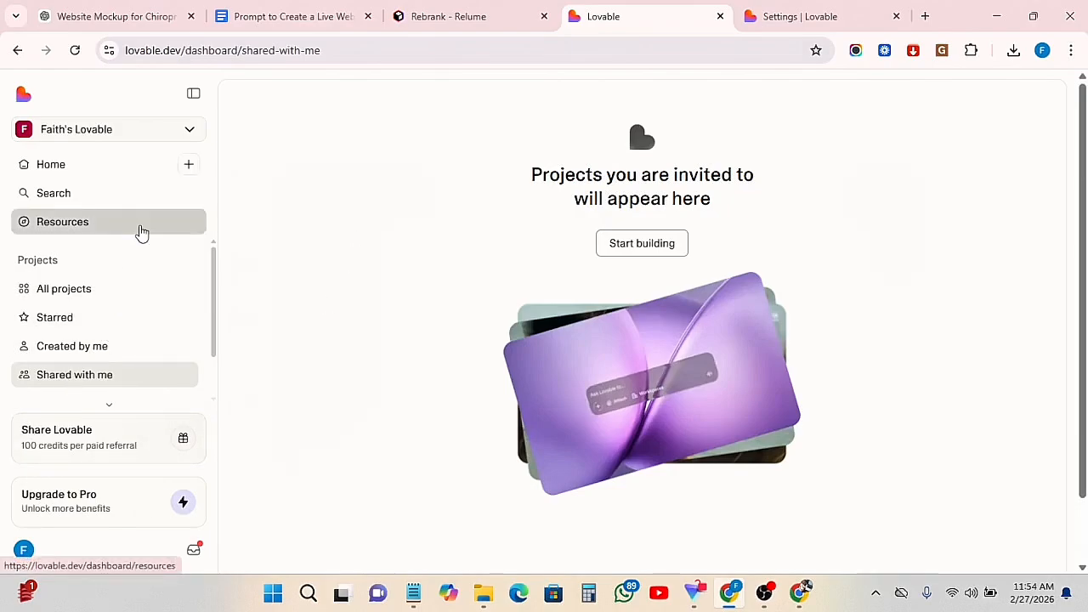
pyautogui.click(69, 171)
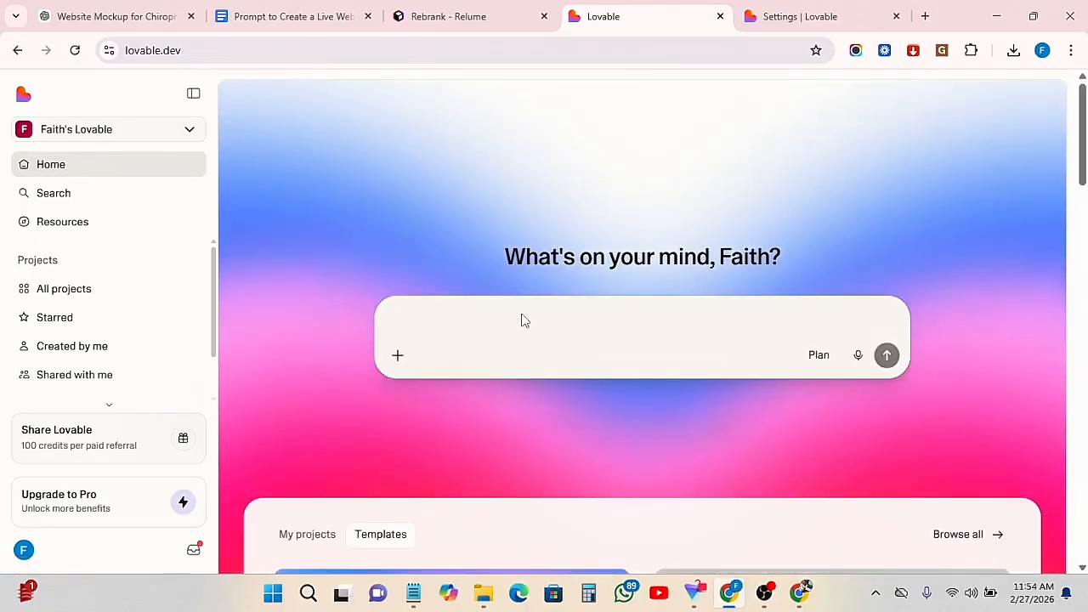
pyautogui.rightClick(474, 316)
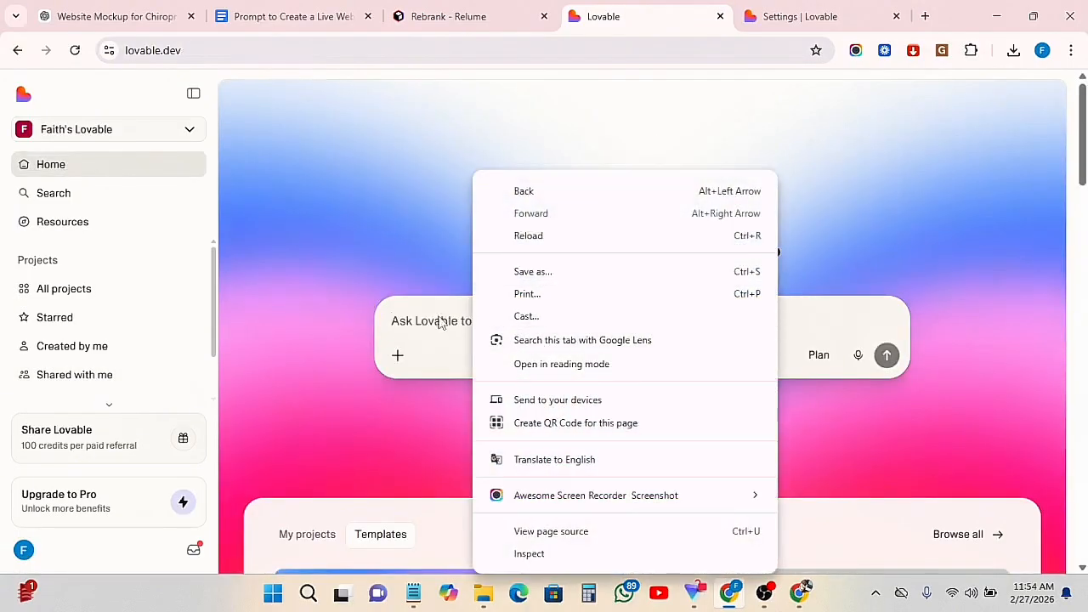
pyautogui.click(427, 322)
pyautogui.rightClick(429, 323)
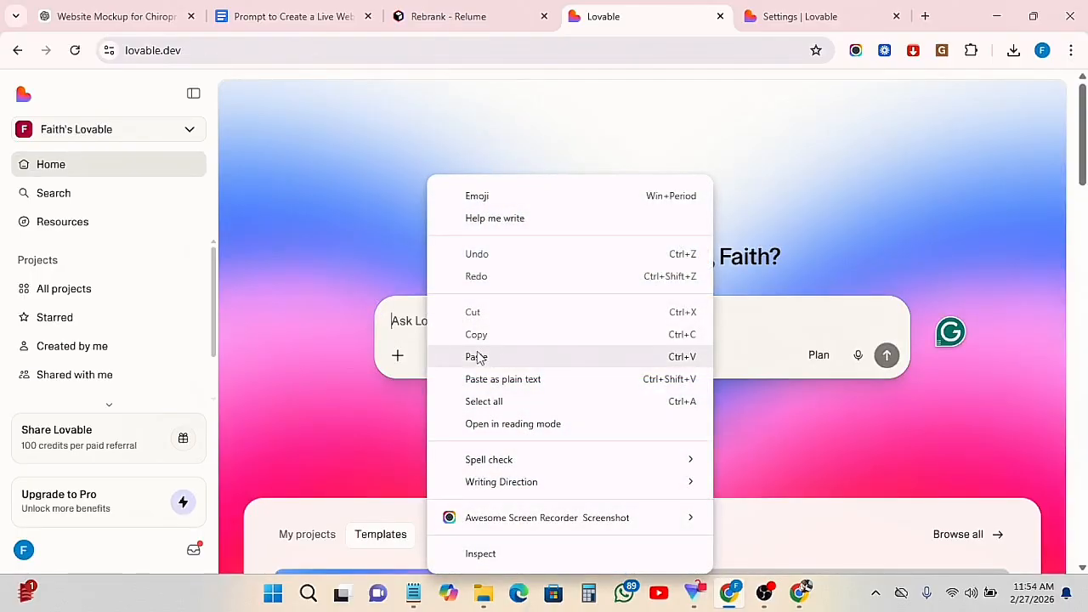
pyautogui.click(474, 357)
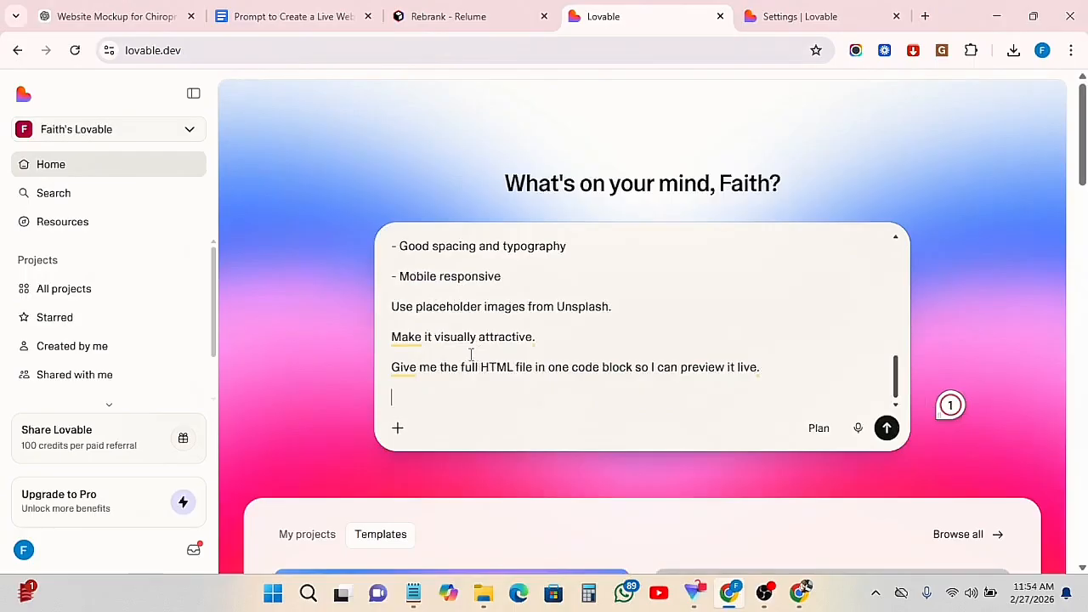
# Check the existing projects listed below the prompt box, and submit the pasted prompt to generate the website
pyautogui.scroll(-3, 428, 516)
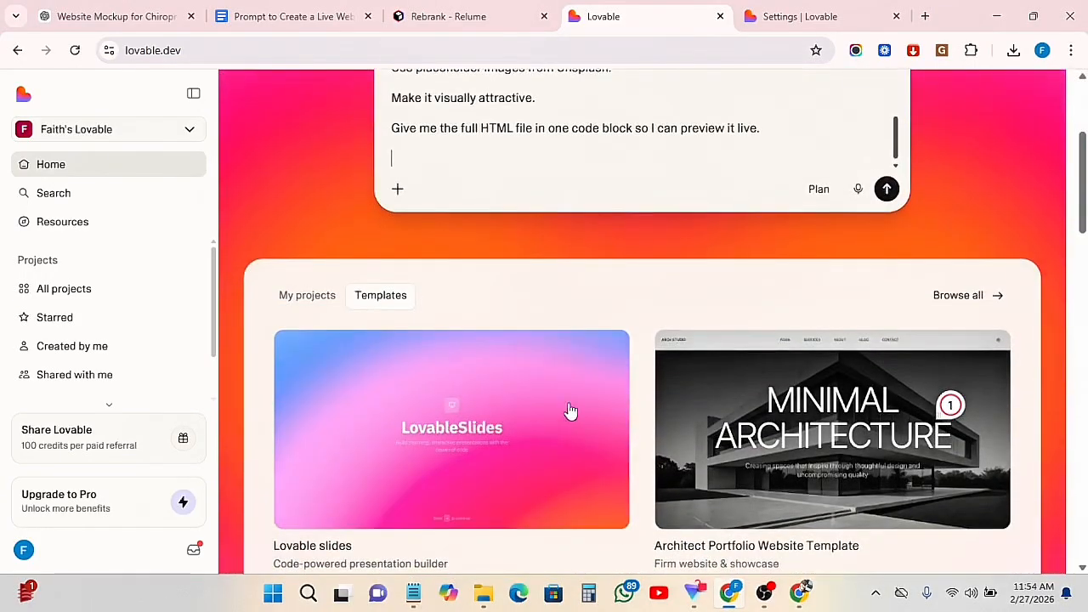
pyautogui.click(300, 297)
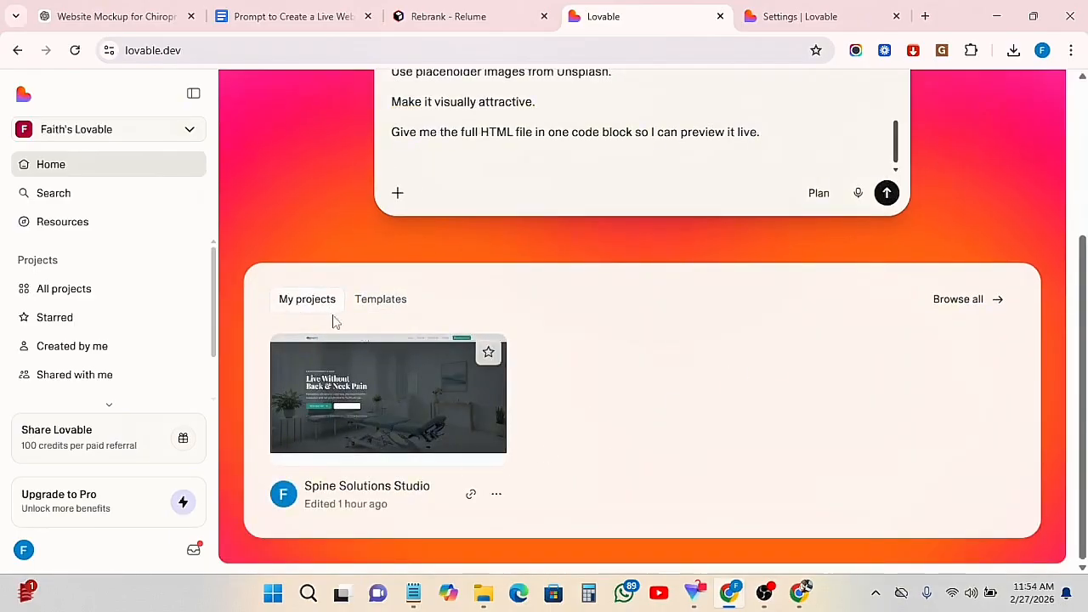
pyautogui.scroll(3, 478, 413)
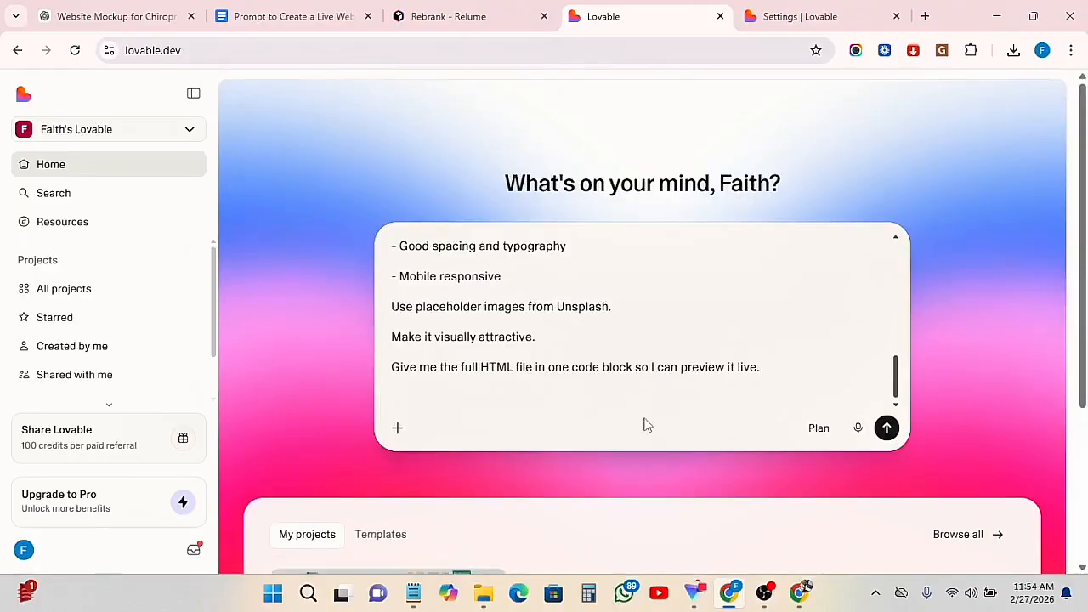
pyautogui.click(886, 427)
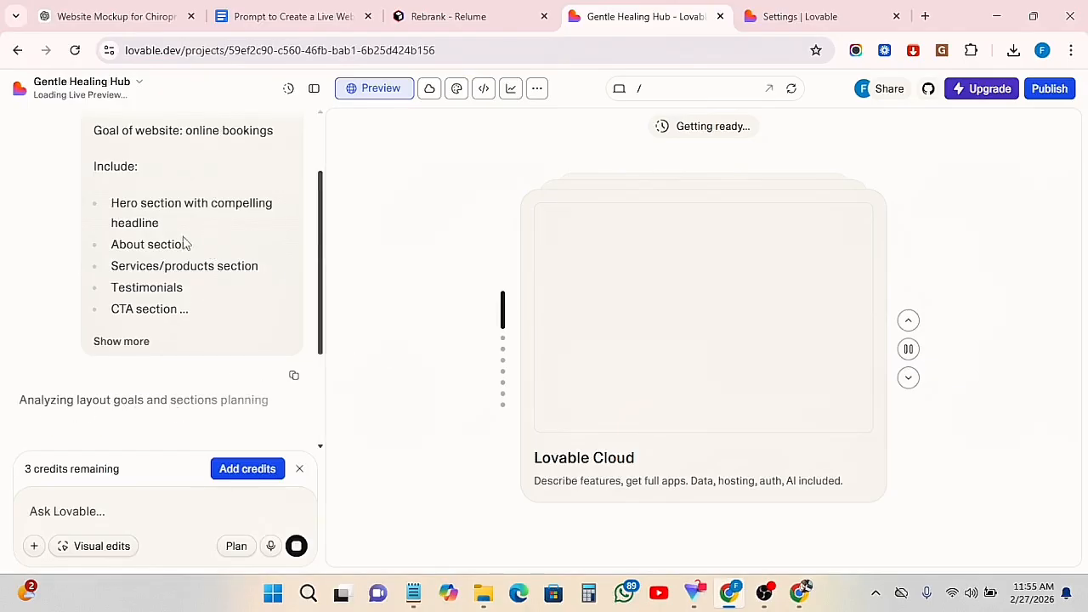
# Examine the generated chiropractic website in the preview, from the hero section through services and testimonials to the footer
pyautogui.scroll(2, 122, 235)
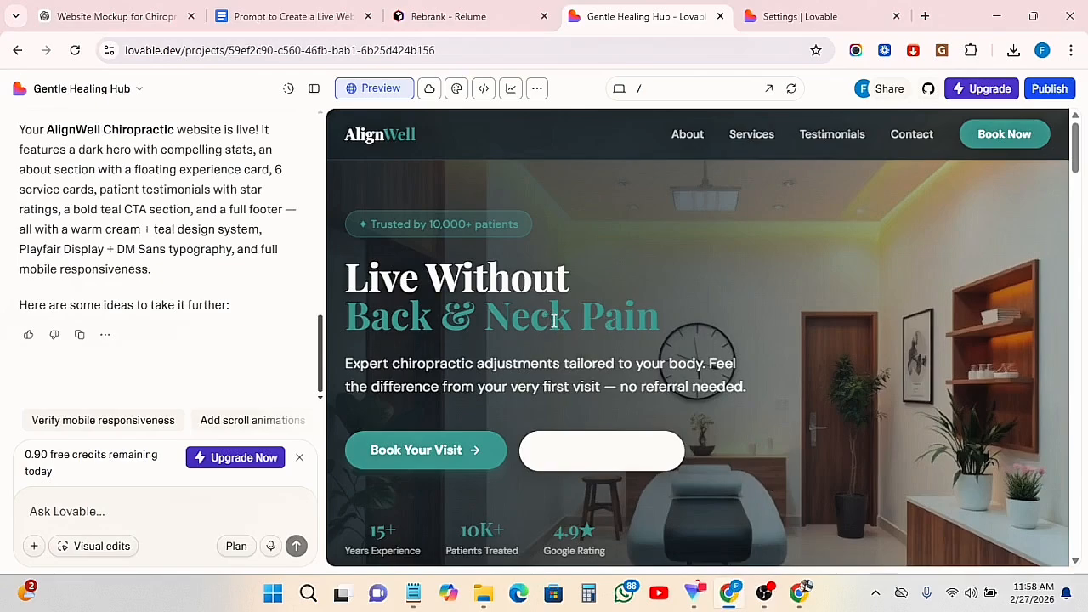
pyautogui.scroll(-10, 655, 289)
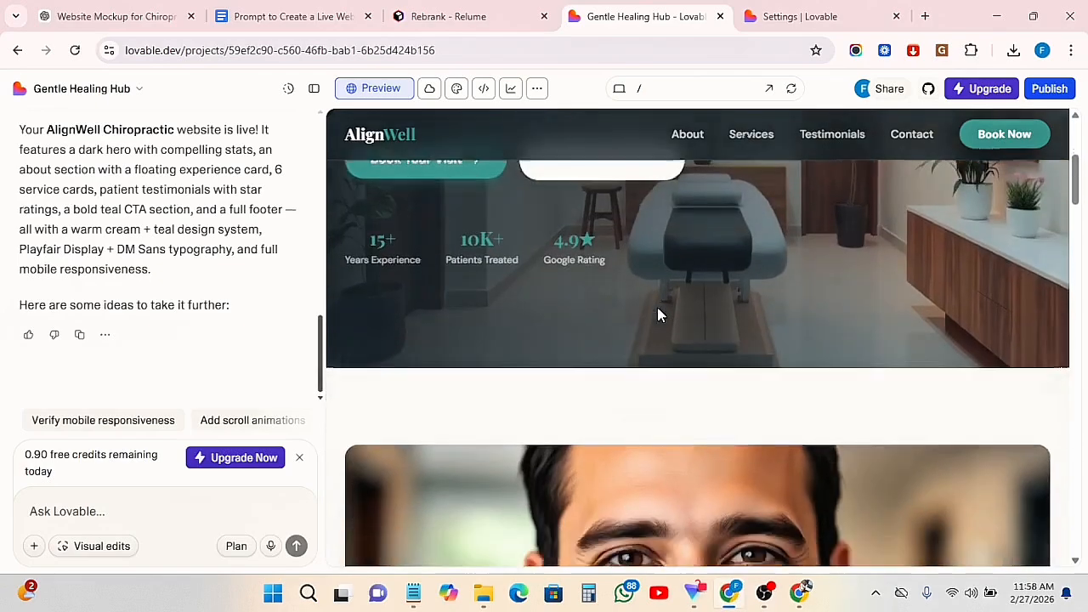
pyautogui.scroll(-8, 657, 314)
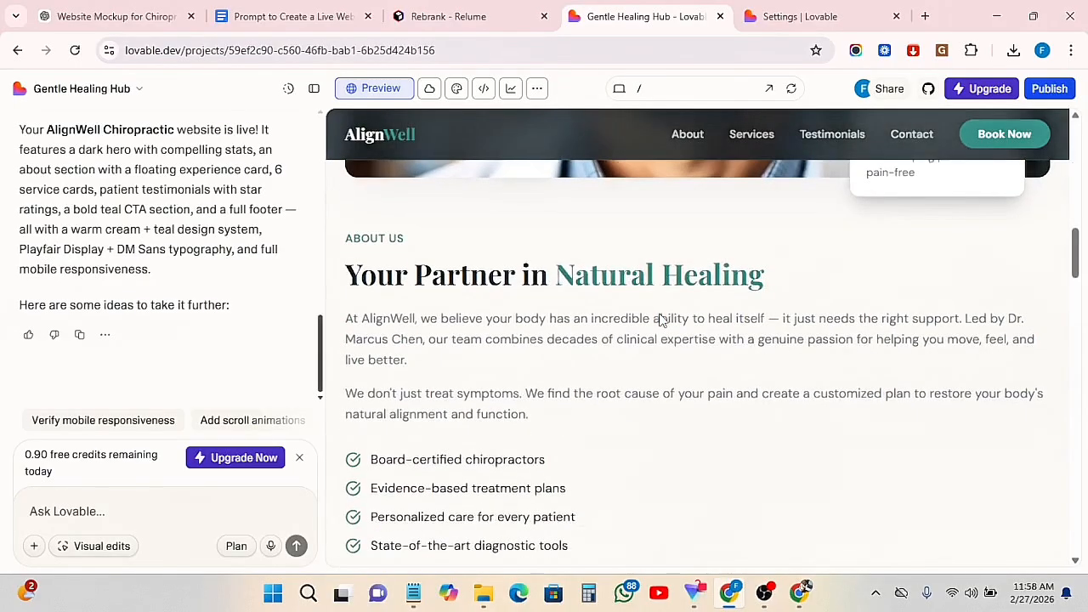
pyautogui.scroll(-10, 667, 323)
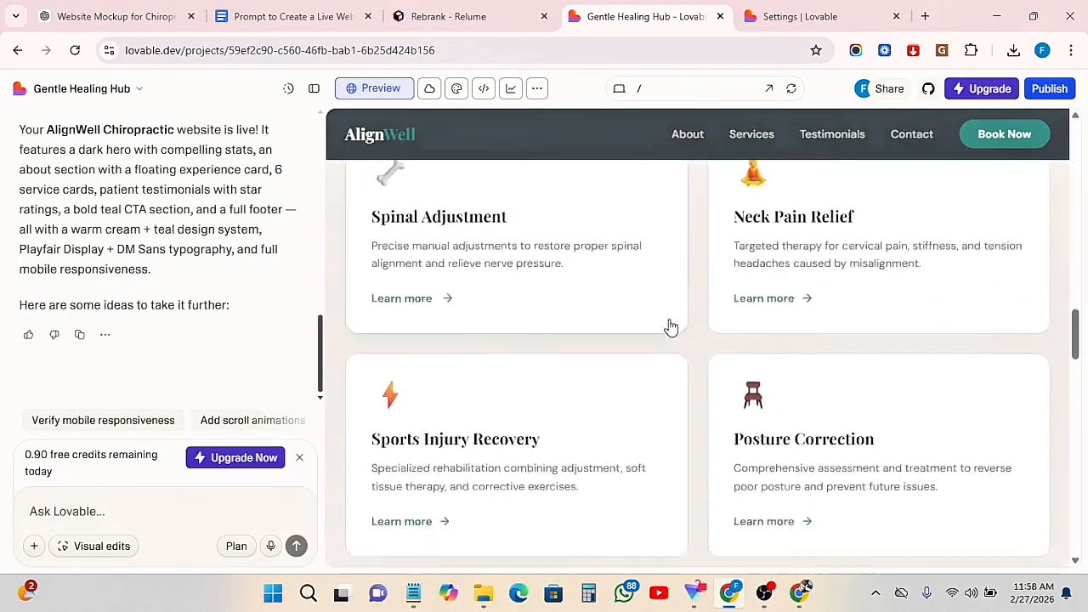
pyautogui.scroll(-1, 687, 337)
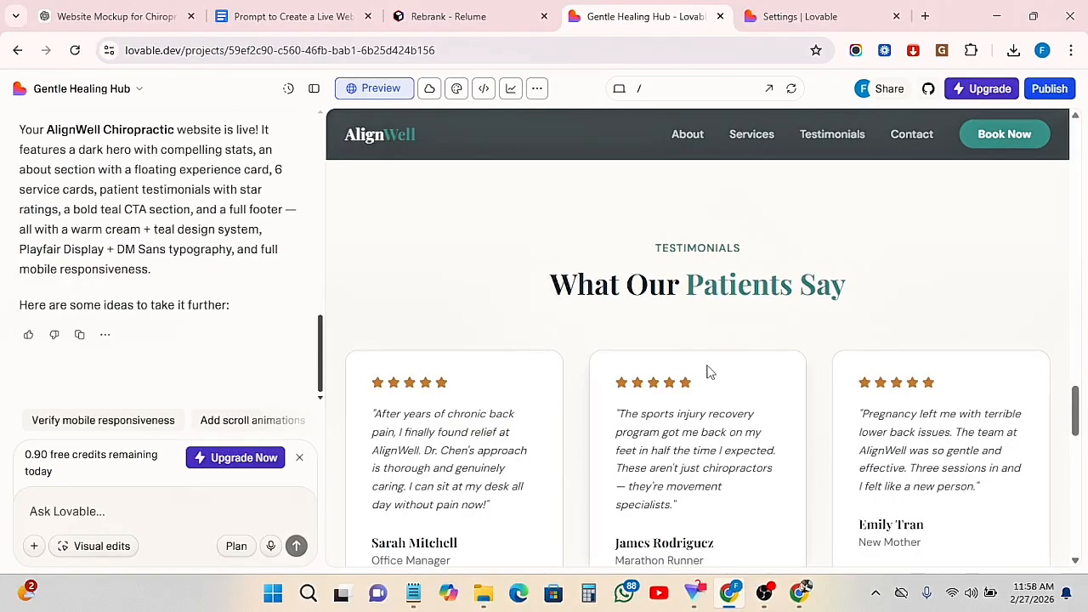
pyautogui.scroll(10, 725, 385)
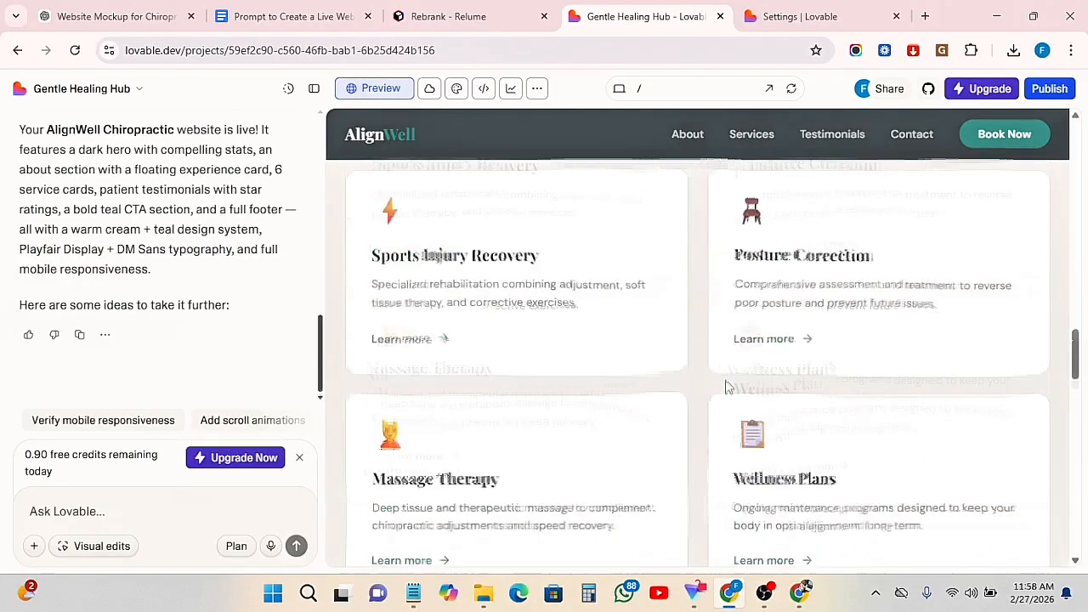
pyautogui.scroll(8, 717, 332)
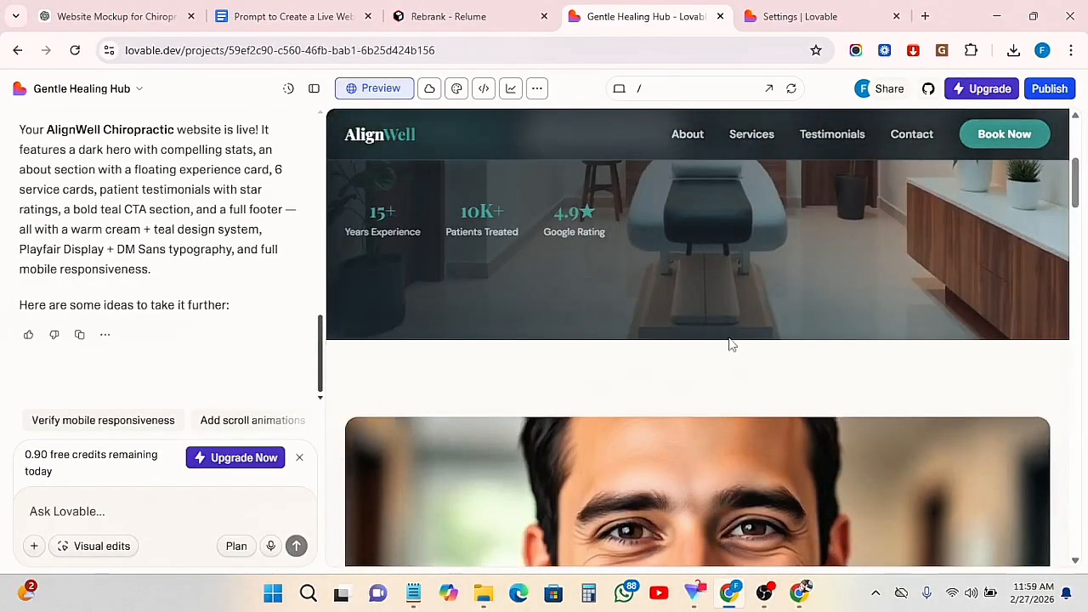
pyautogui.scroll(1, 729, 345)
pyautogui.scroll(2, 729, 338)
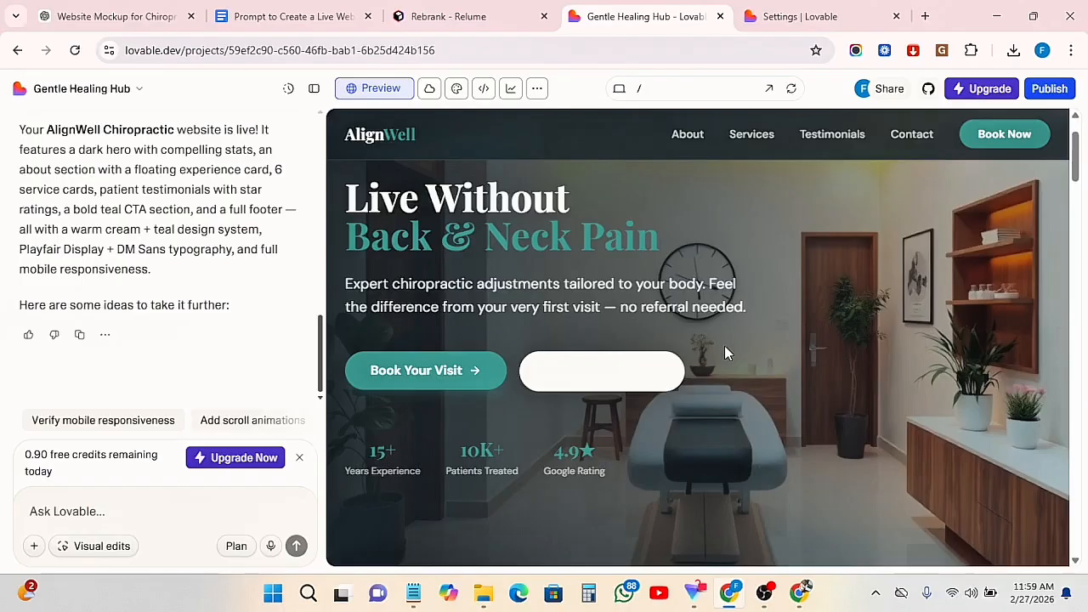
pyautogui.scroll(1, 783, 336)
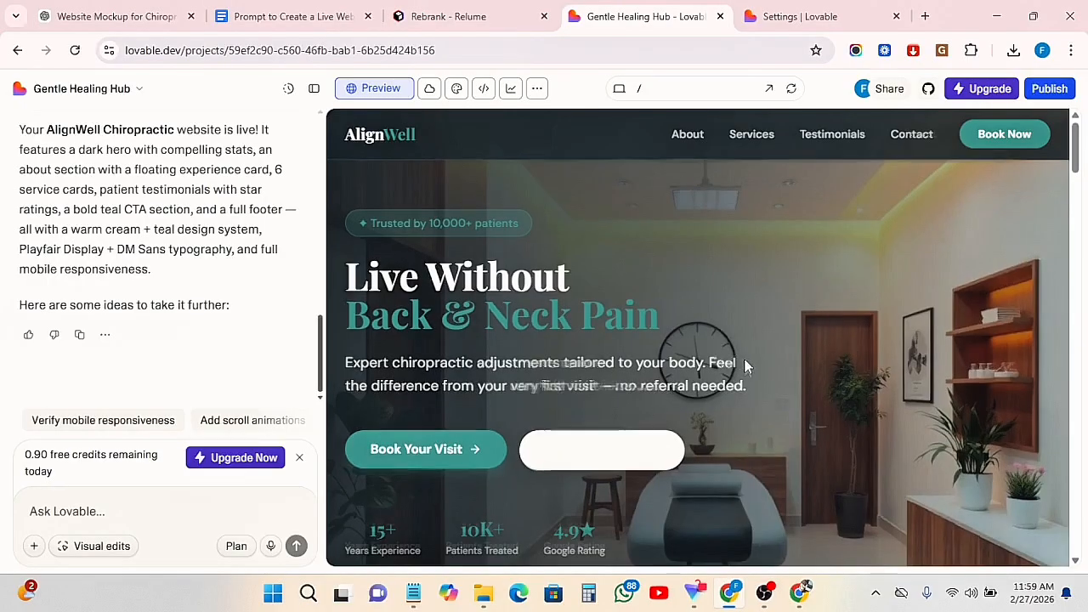
pyautogui.scroll(-3, 744, 365)
pyautogui.scroll(-15, 744, 365)
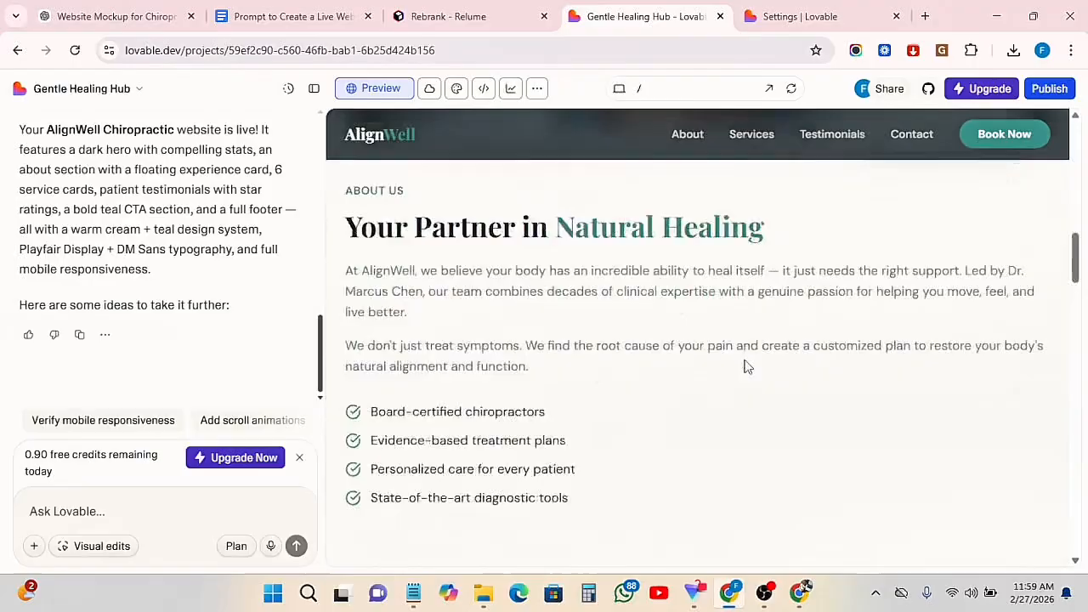
pyautogui.scroll(-5, 746, 367)
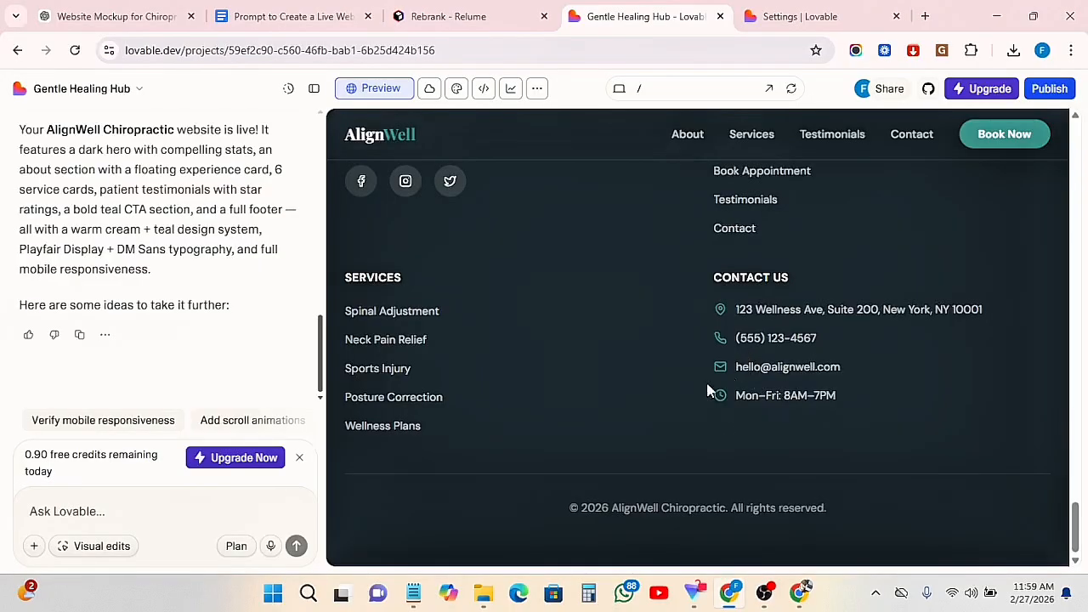
# Return the website preview to the hero section and open the project's source code for viewing
pyautogui.scroll(3, 639, 391)
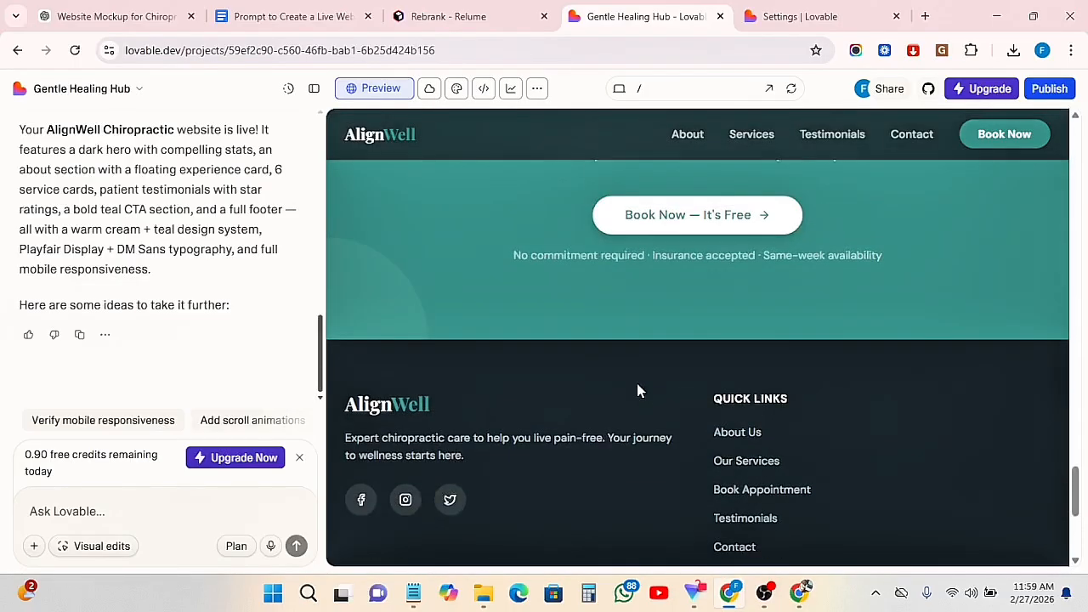
pyautogui.scroll(10, 639, 391)
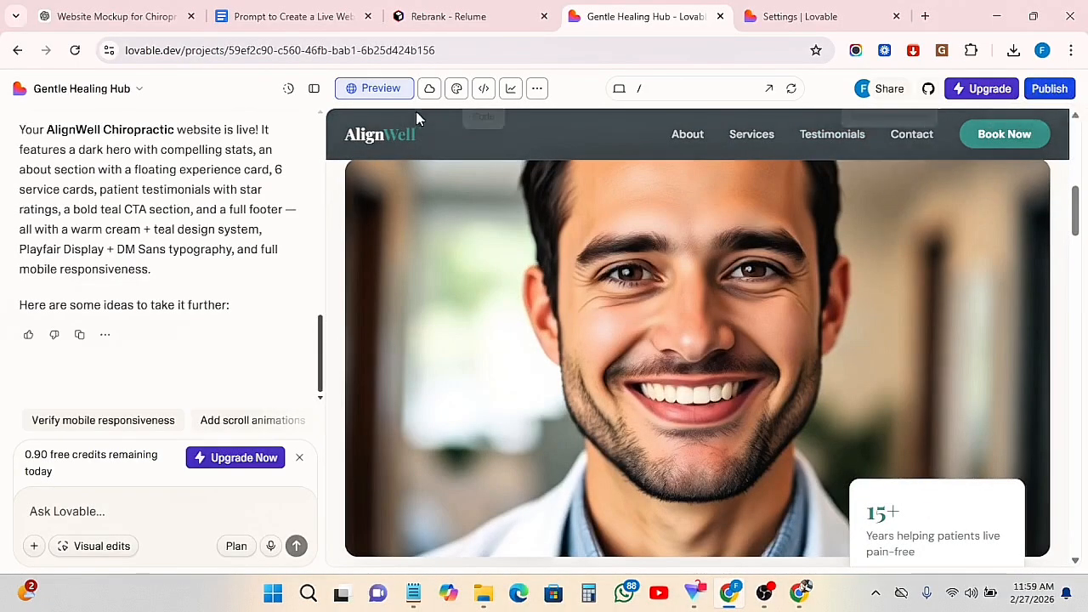
pyautogui.rightClick(368, 87)
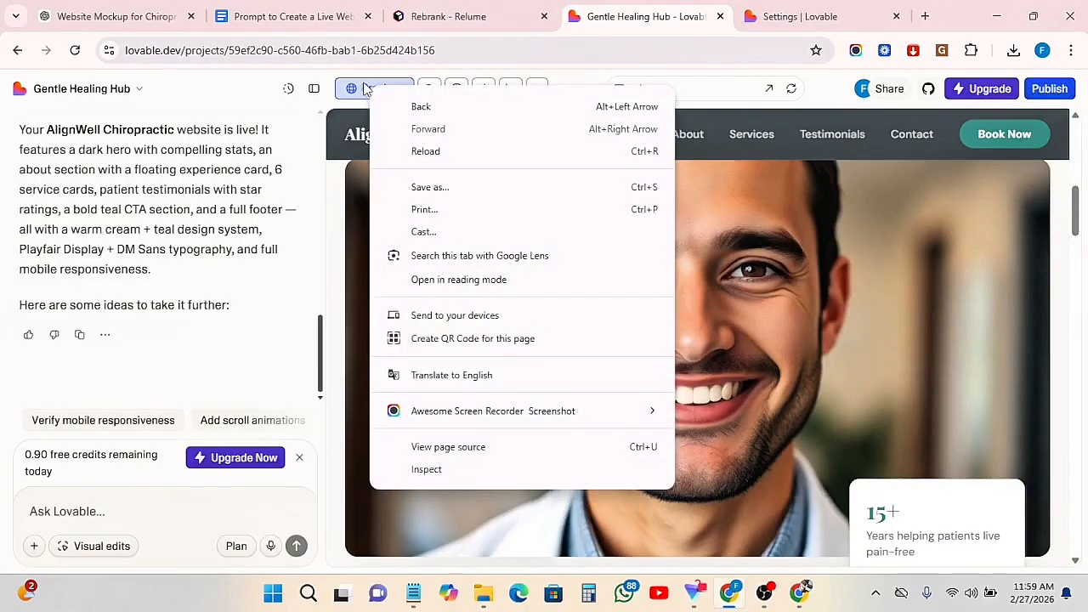
pyautogui.click(363, 90)
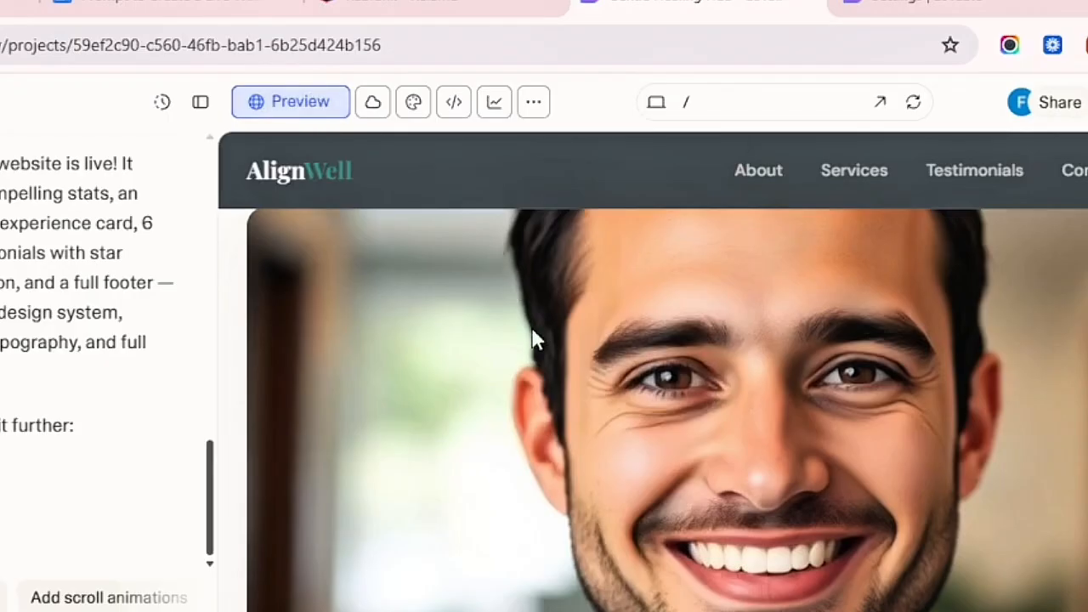
pyautogui.scroll(4, 537, 244)
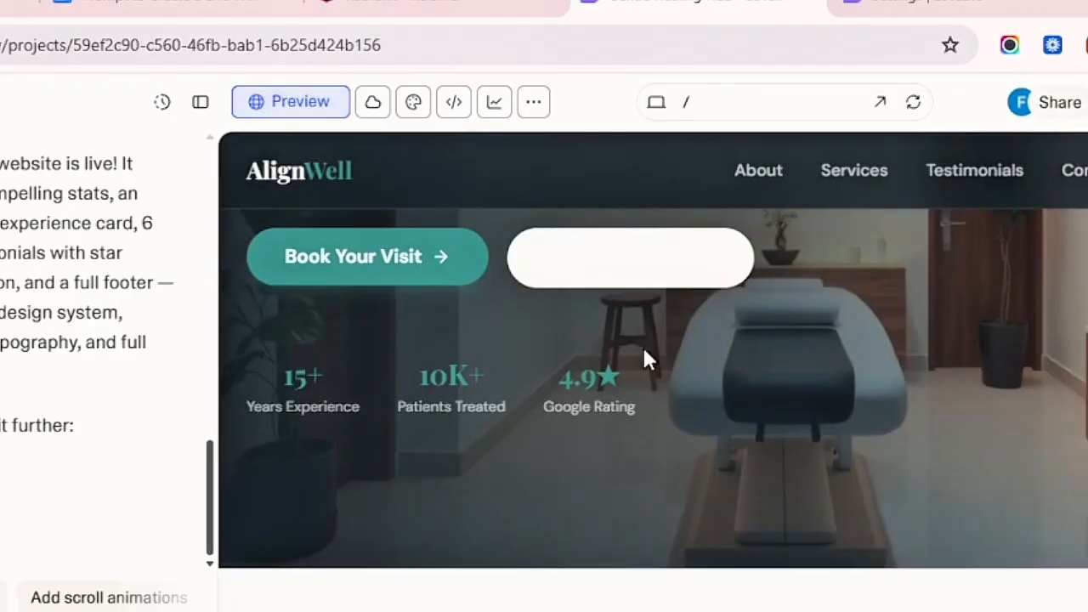
pyautogui.click(454, 104)
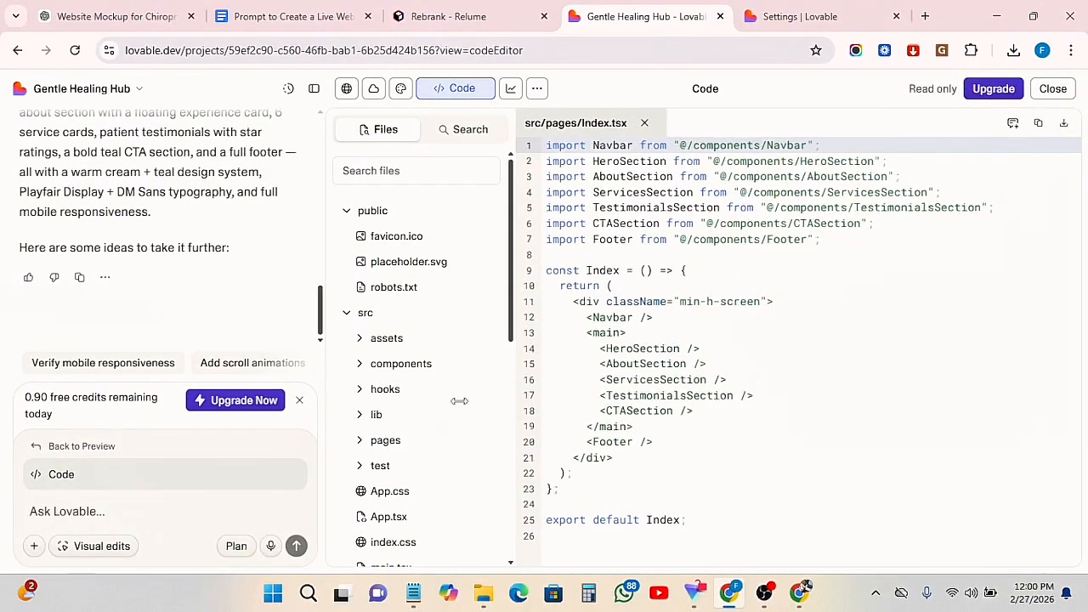
# Switch to the Design view and look over the hero and about sections alongside the design options
pyautogui.click(401, 88)
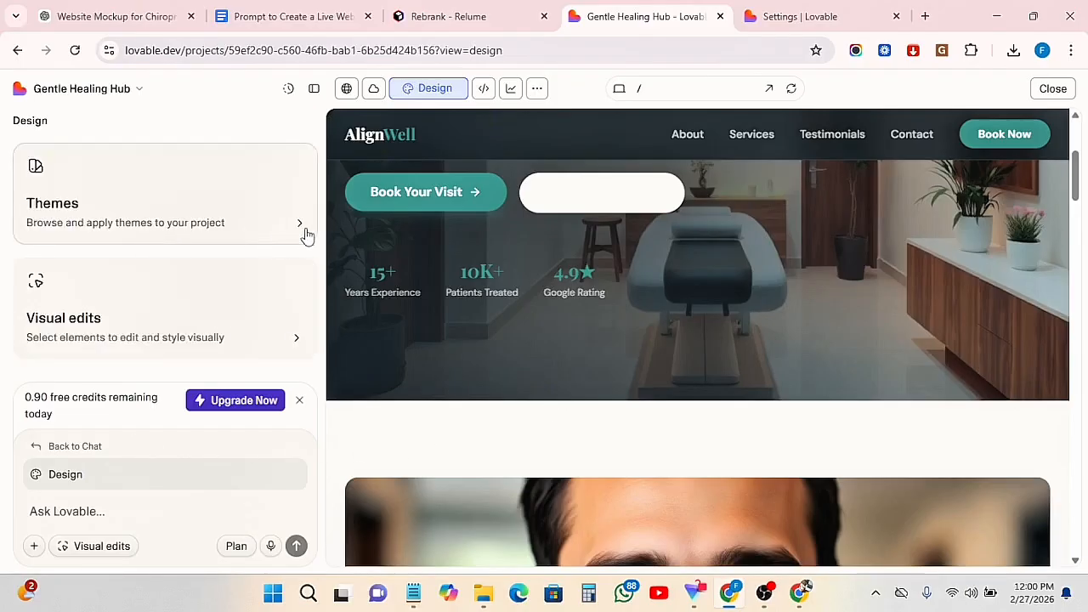
pyautogui.scroll(-2, 586, 331)
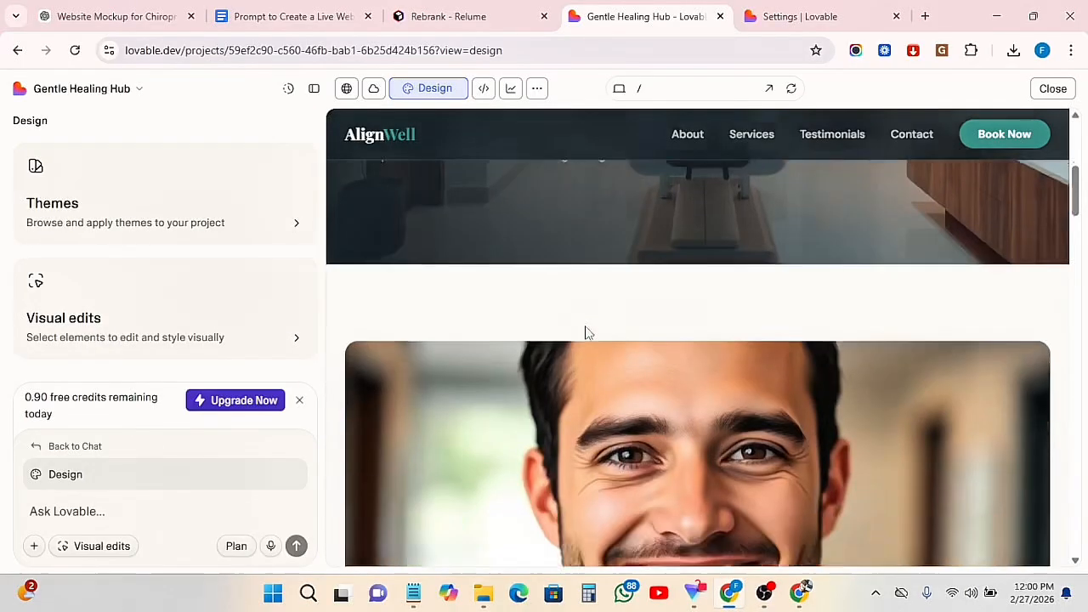
pyautogui.scroll(1, 589, 326)
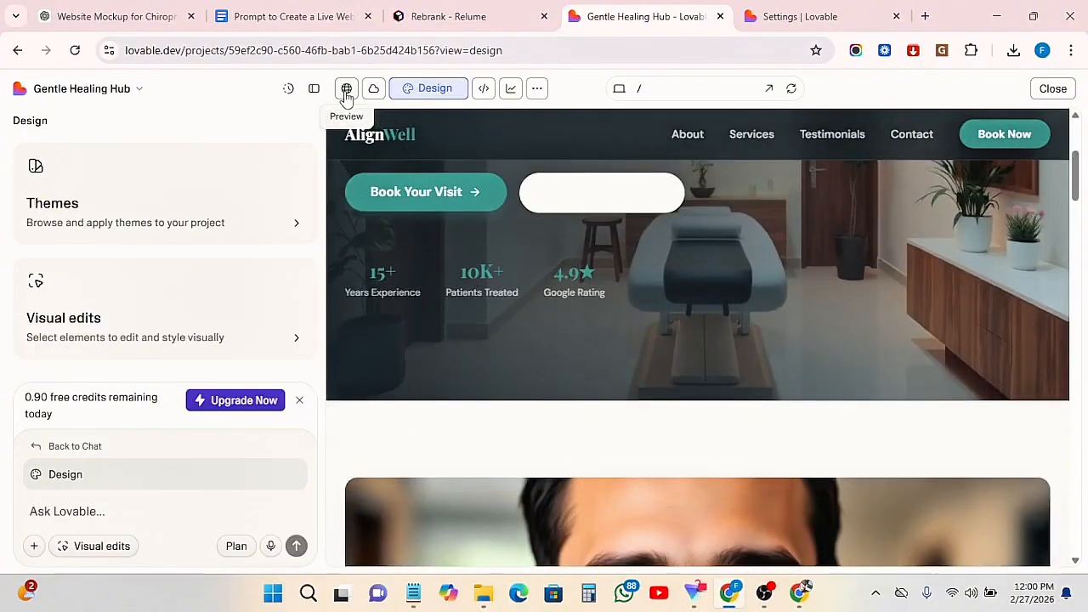
# Check the list of additional project tools, including Security and Speed, and return to the website preview
pyautogui.click(535, 90)
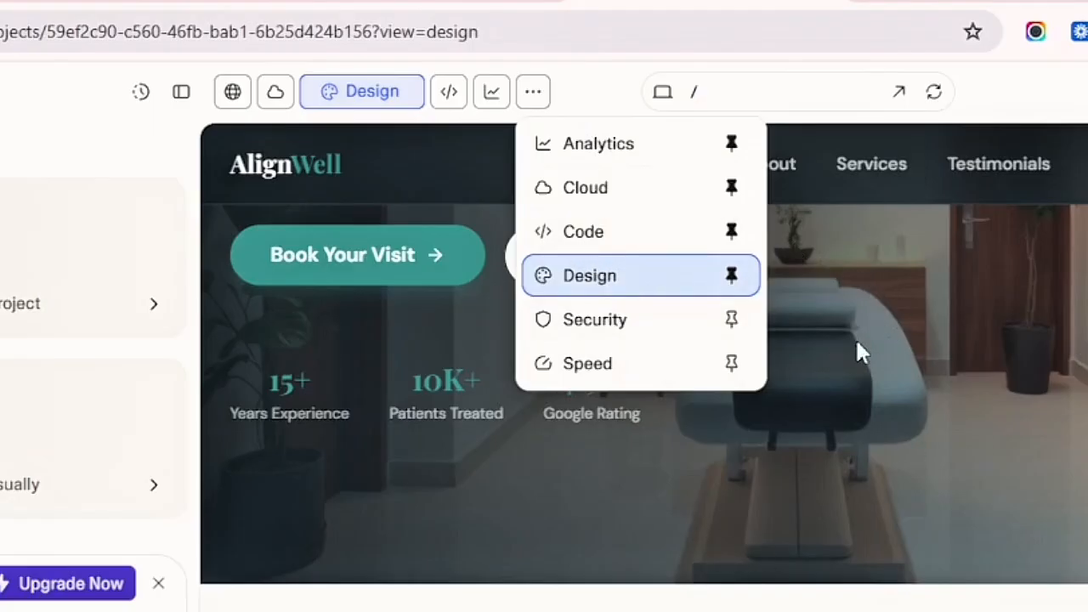
pyautogui.scroll(3, 400, 256)
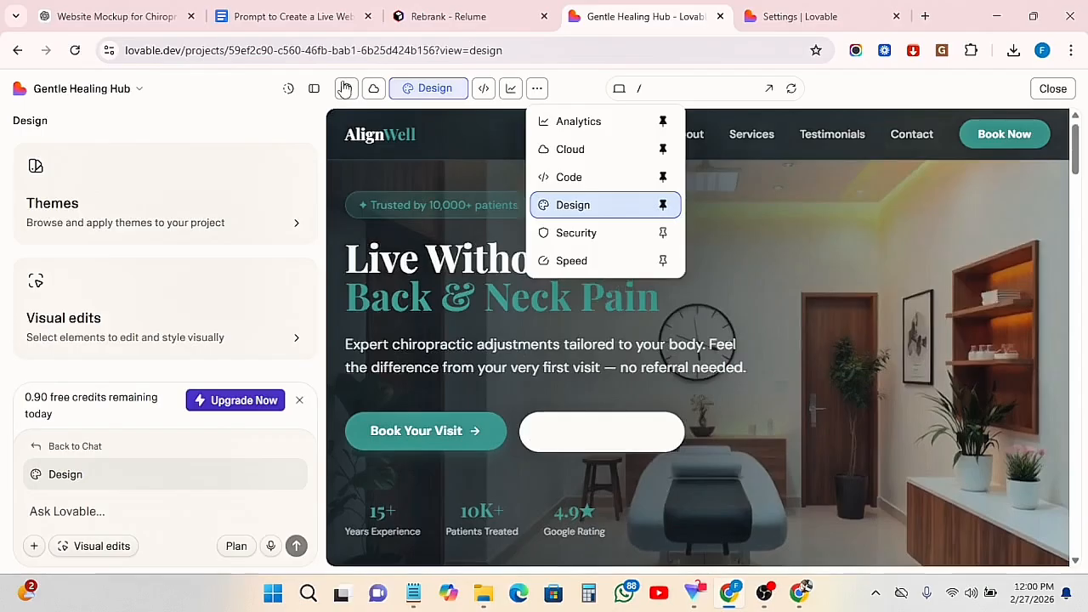
pyautogui.click(232, 91)
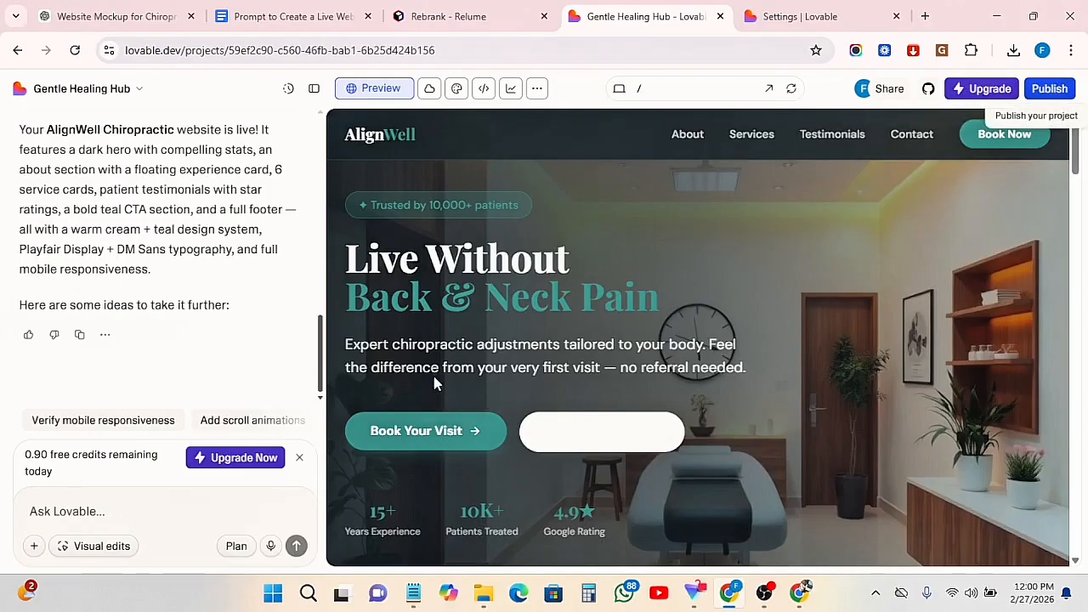
# Hide the chat sidebar and review the website at full width from the hero section down past the testimonials and back
pyautogui.scroll(-3, 740, 330)
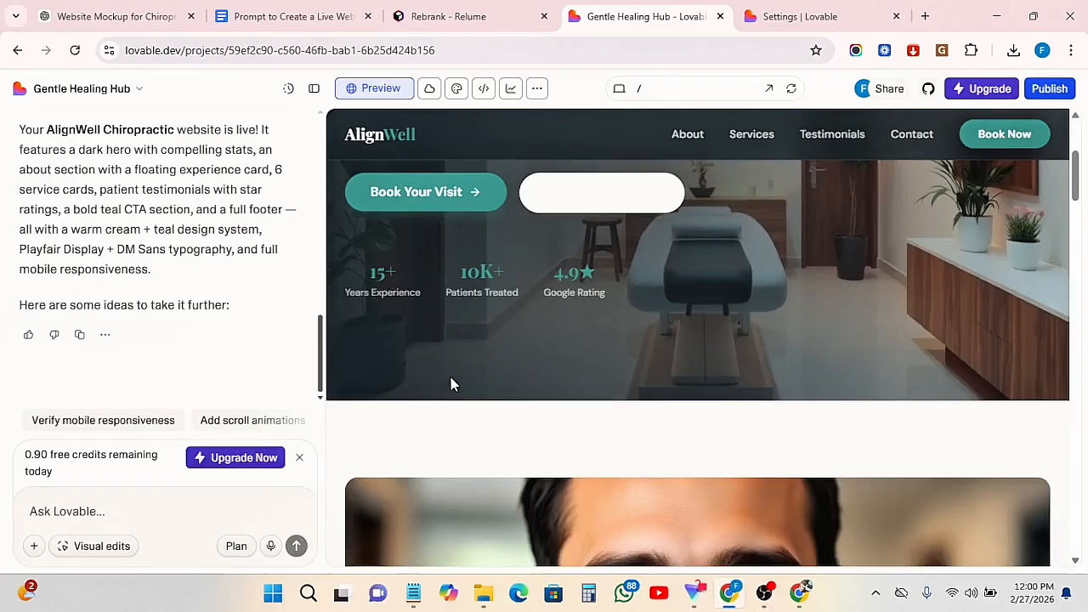
pyautogui.scroll(3, 451, 381)
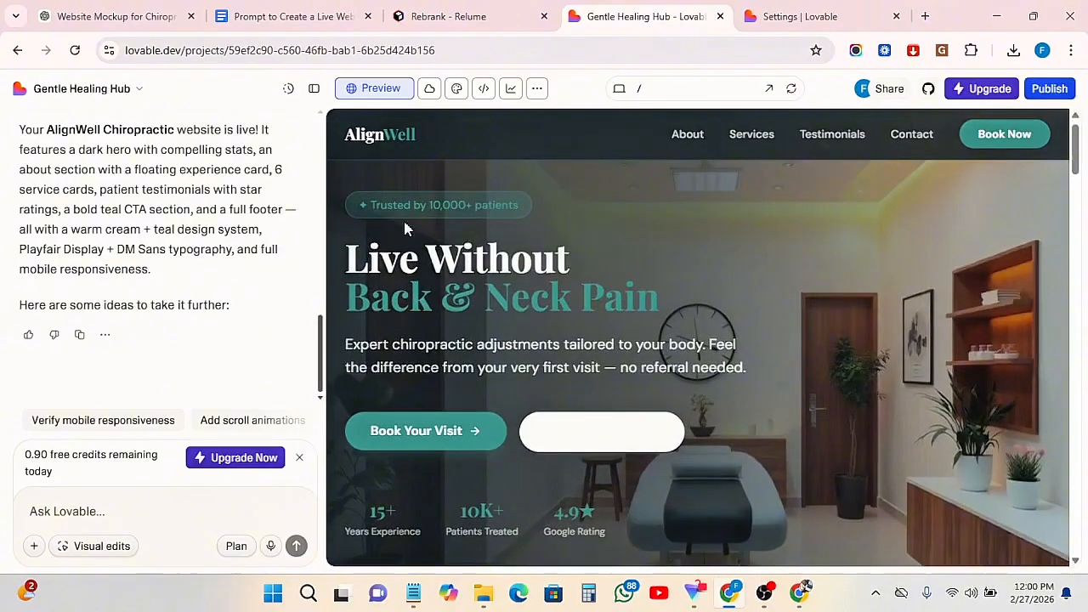
pyautogui.click(314, 90)
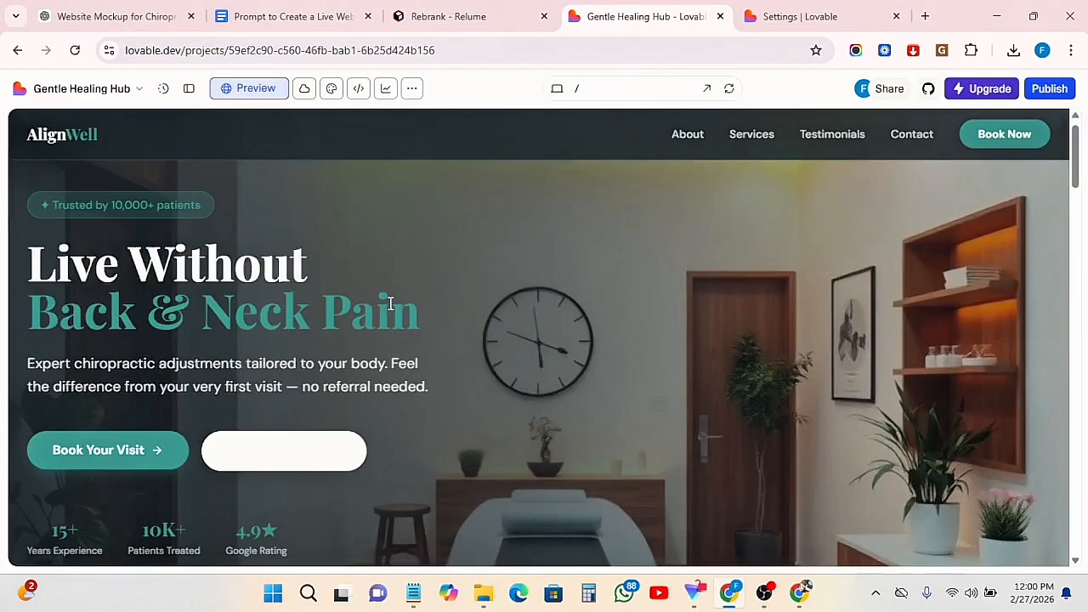
pyautogui.scroll(-15, 389, 302)
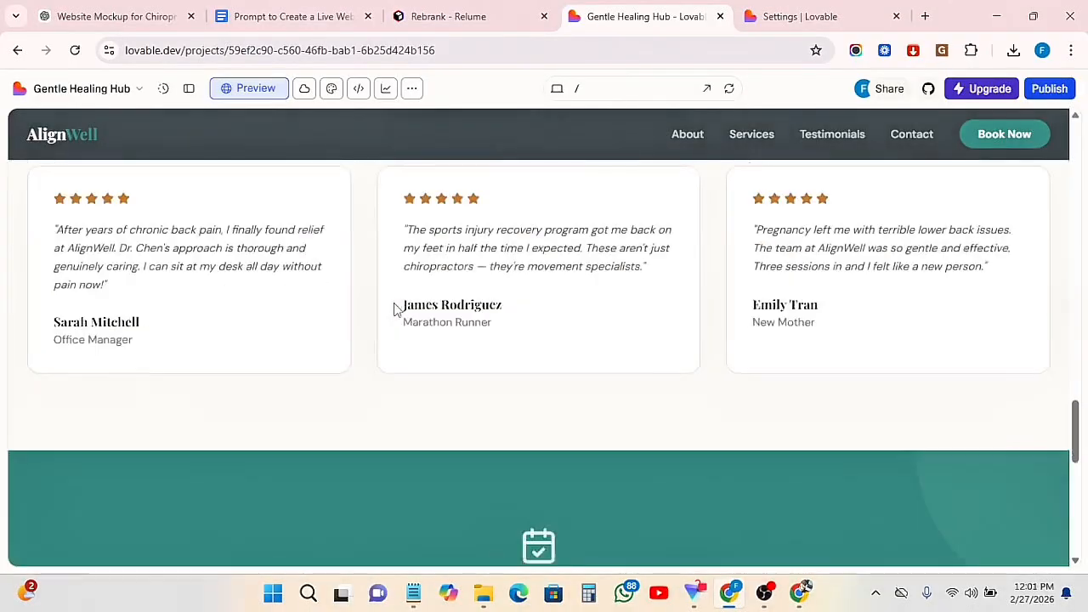
pyautogui.scroll(-5, 393, 308)
pyautogui.scroll(7, 396, 307)
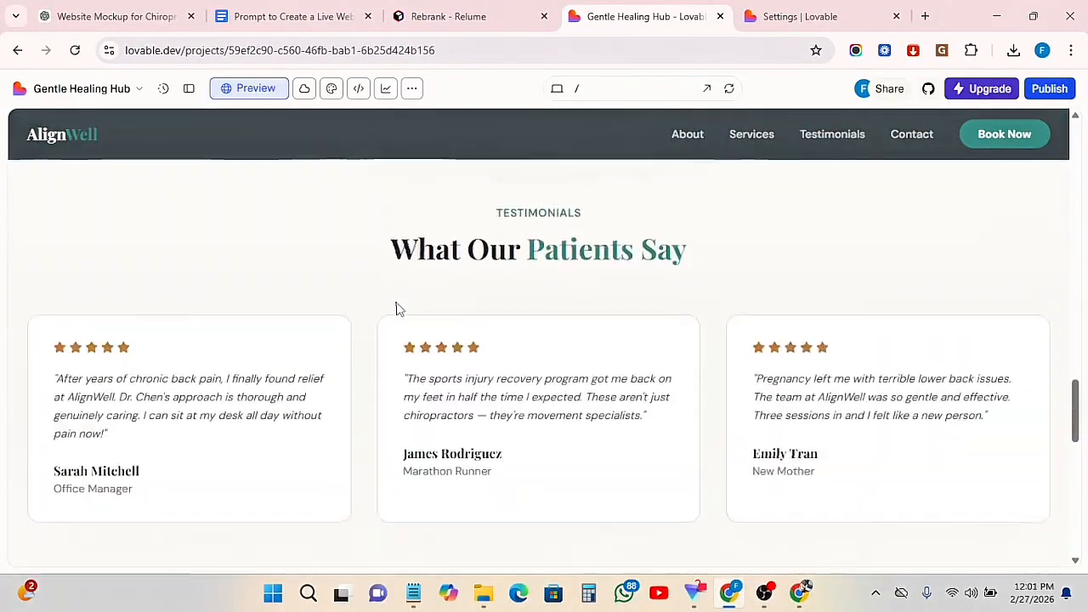
pyautogui.scroll(10, 396, 308)
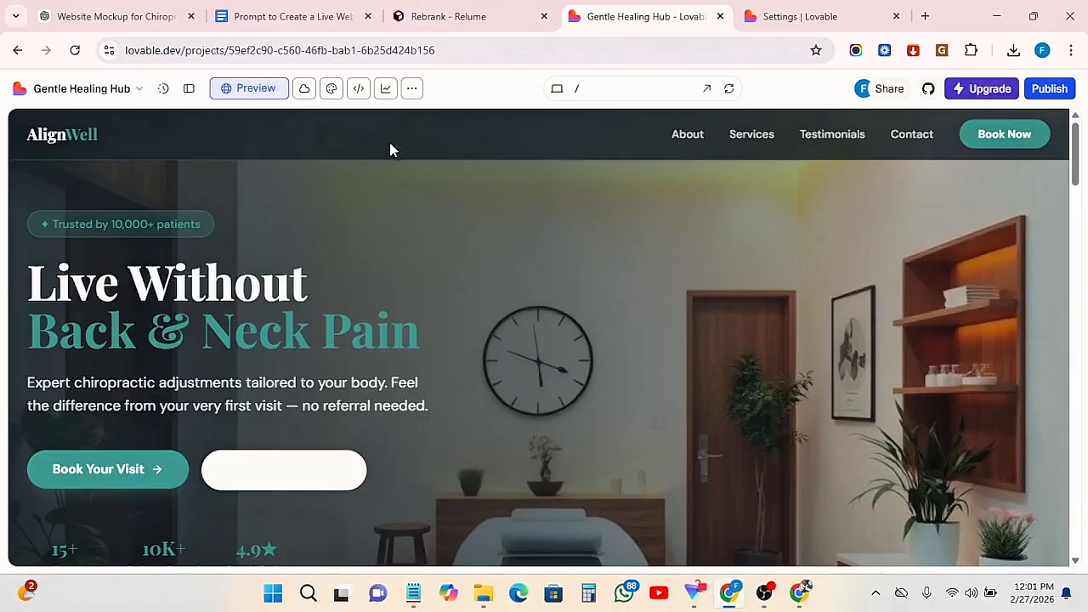
# Switch to the Design view, restore the sidebar and open the project's Themes
pyautogui.click(331, 88)
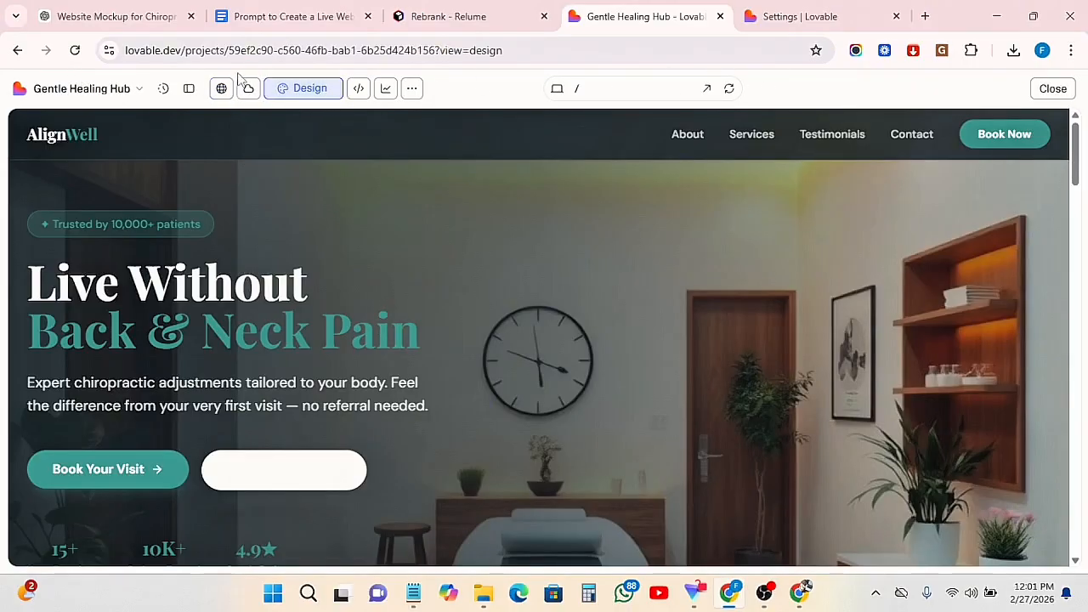
pyautogui.click(184, 88)
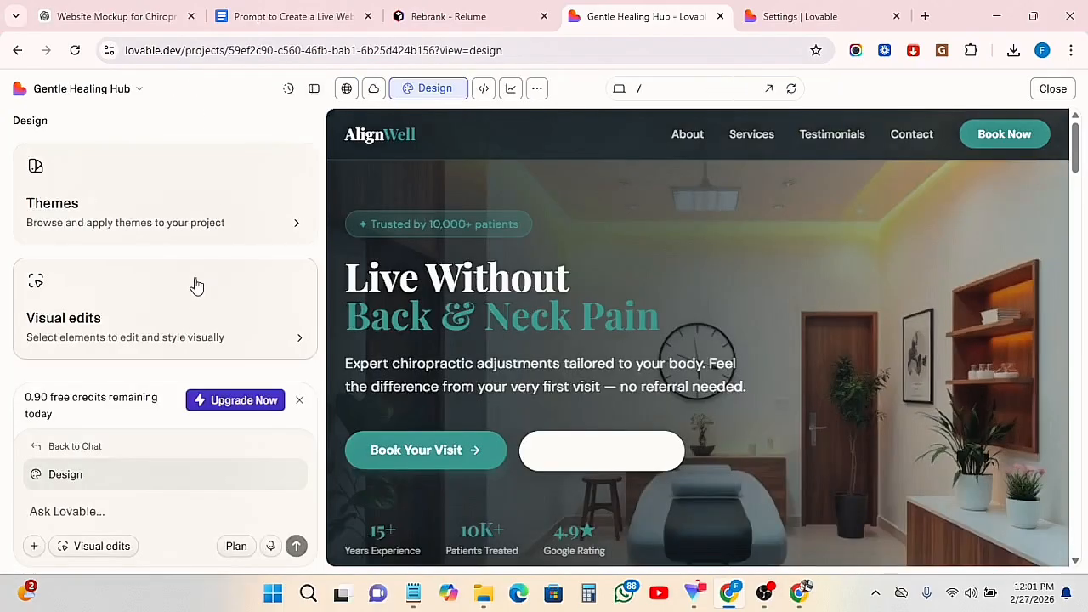
pyautogui.click(289, 228)
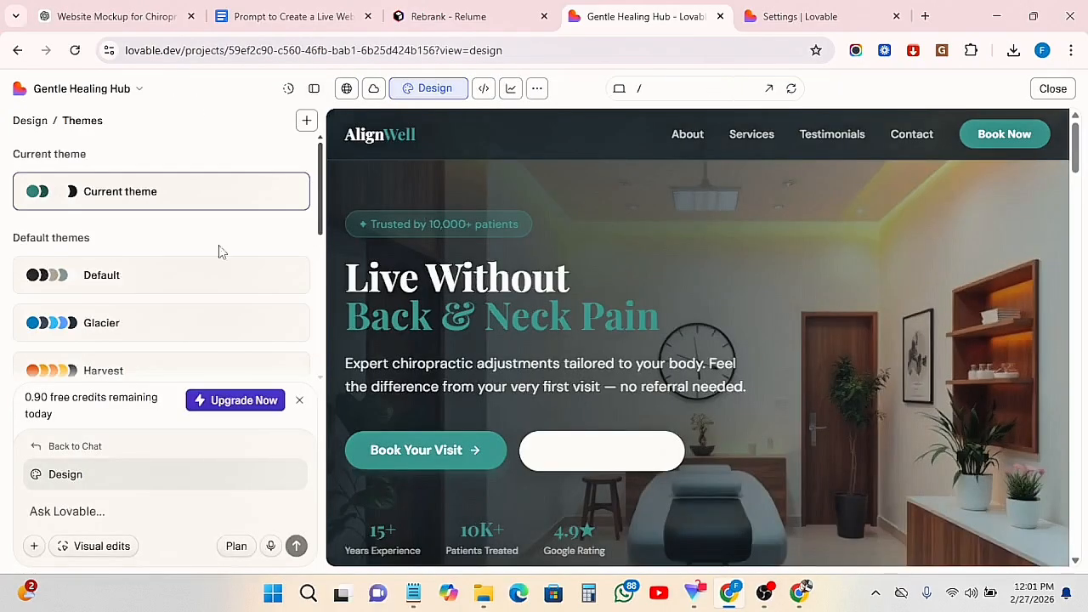
# Preview the Default and Glacier themes on the website, and apply Glacier to the project
pyautogui.moveTo(21, 276)
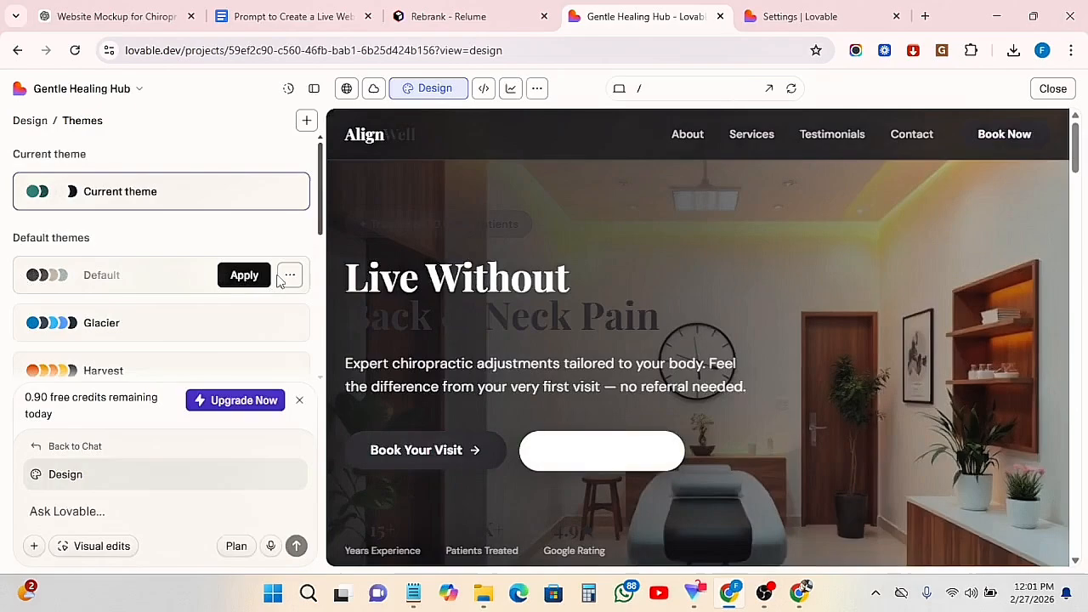
pyautogui.moveTo(203, 318)
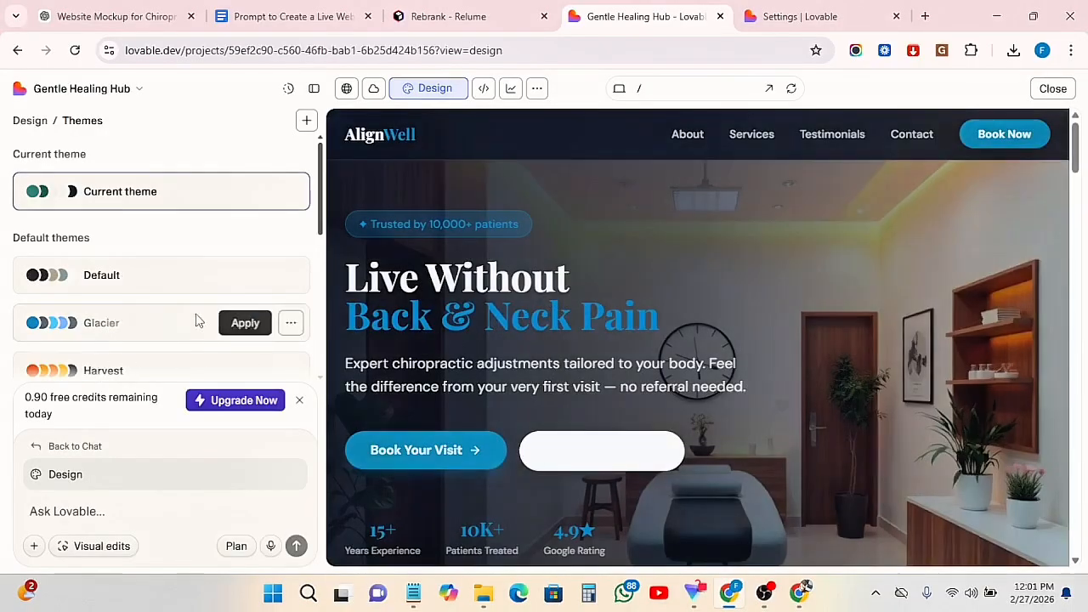
pyautogui.click(244, 324)
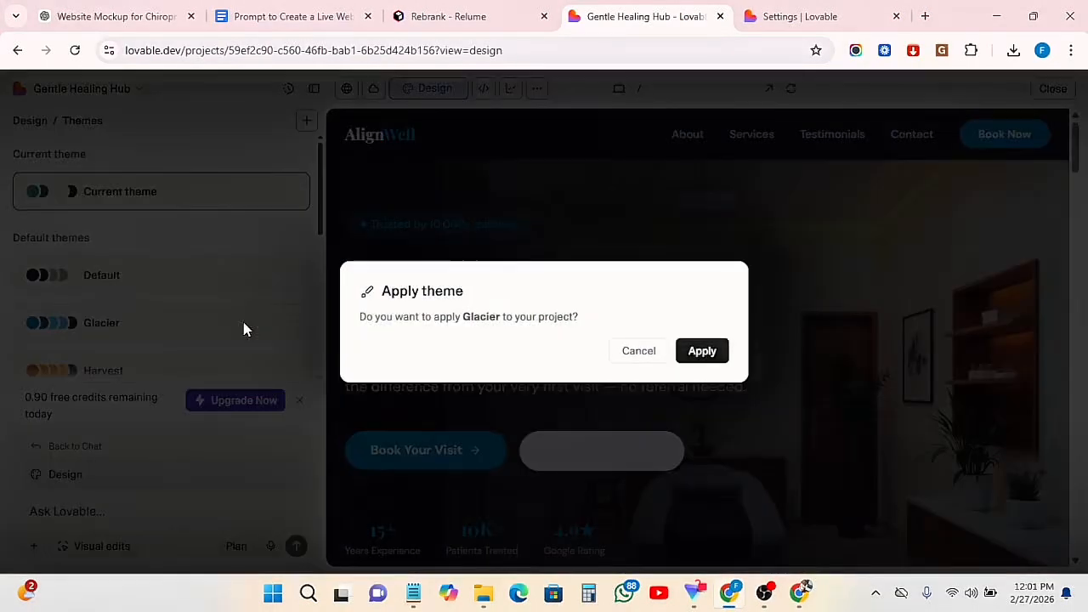
pyautogui.click(702, 351)
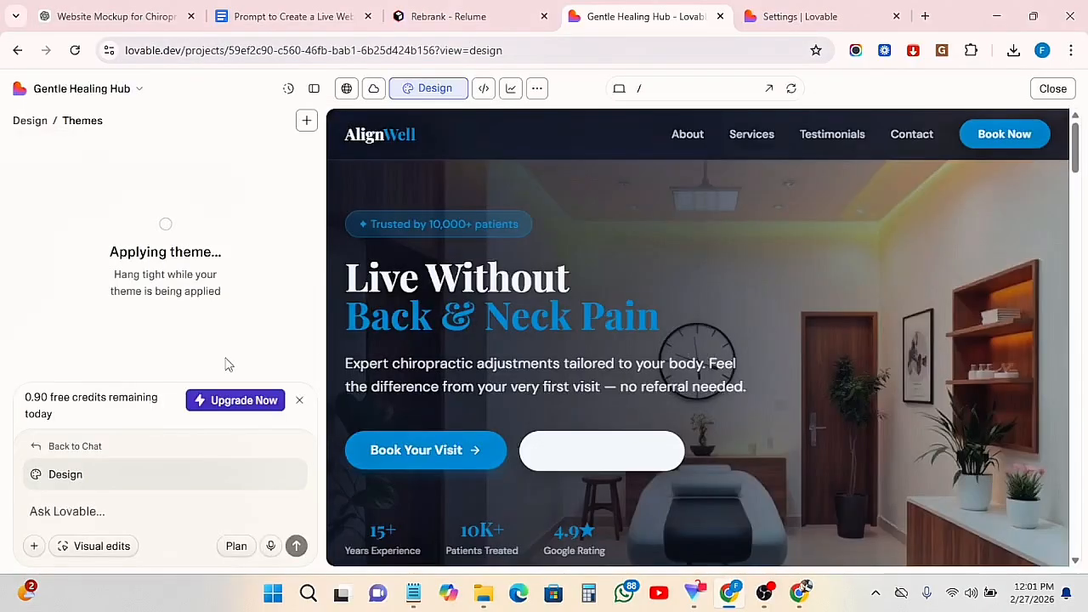
# Review the website's hero and about sections in the Glacier theme, and browse the other default themes
pyautogui.scroll(-15, 821, 374)
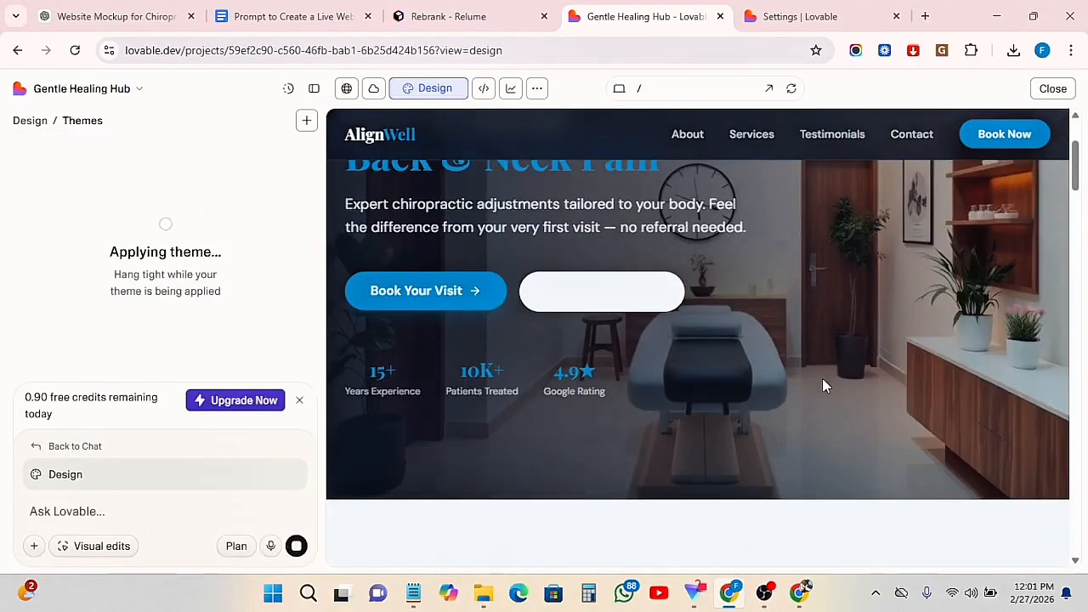
pyautogui.scroll(-7, 824, 395)
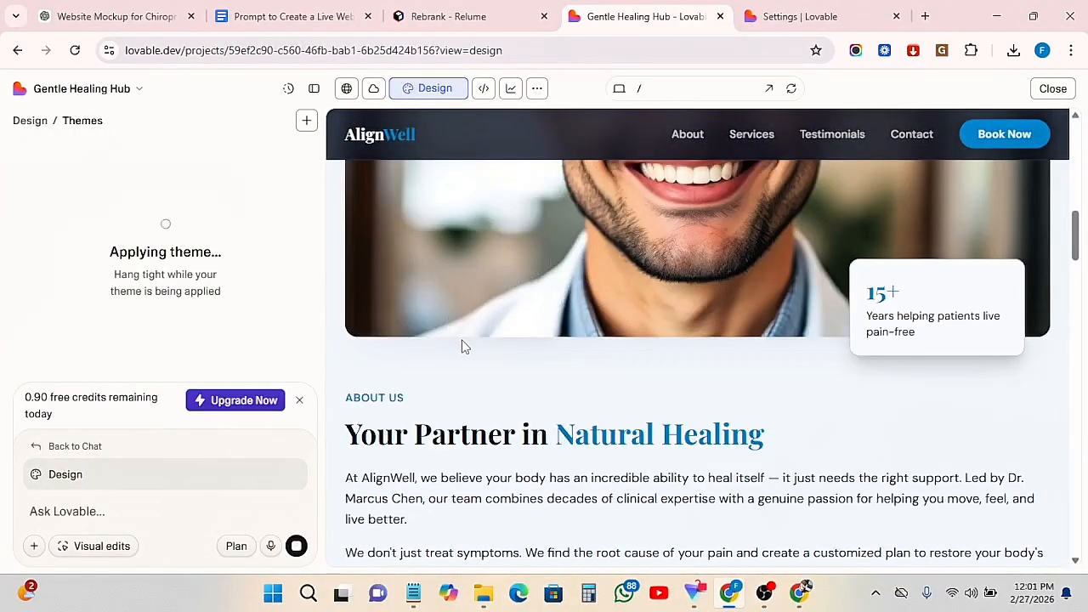
pyautogui.scroll(10, 465, 347)
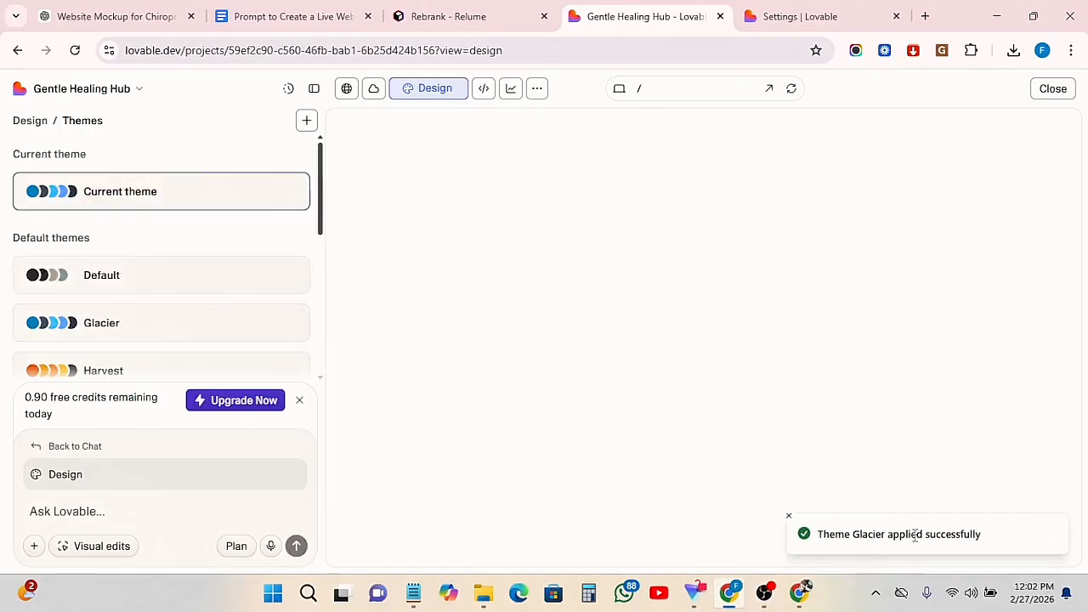
pyautogui.scroll(-6, 201, 308)
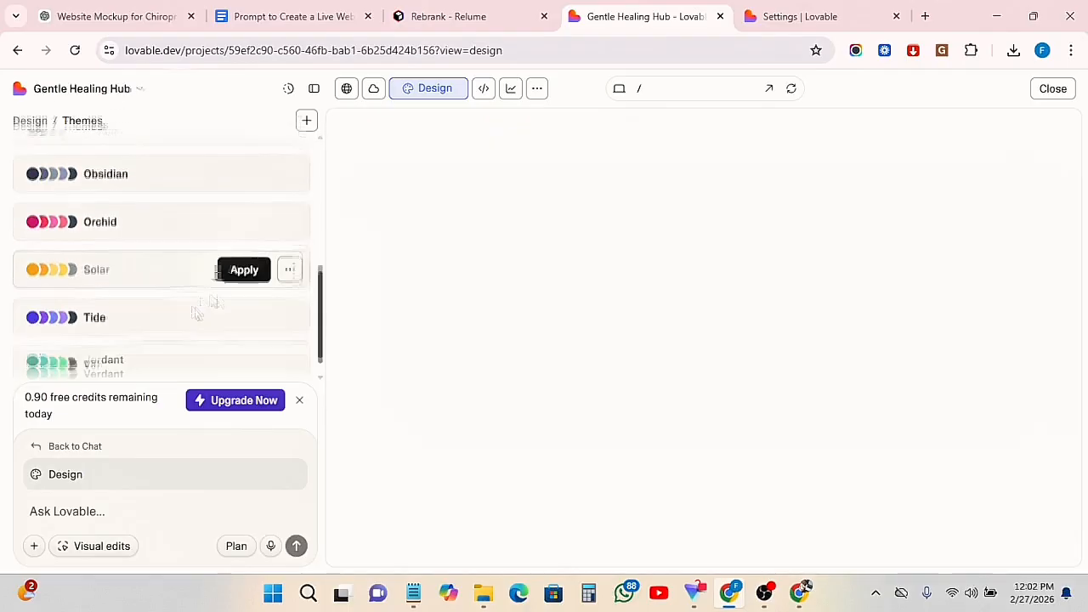
pyautogui.scroll(6, 187, 289)
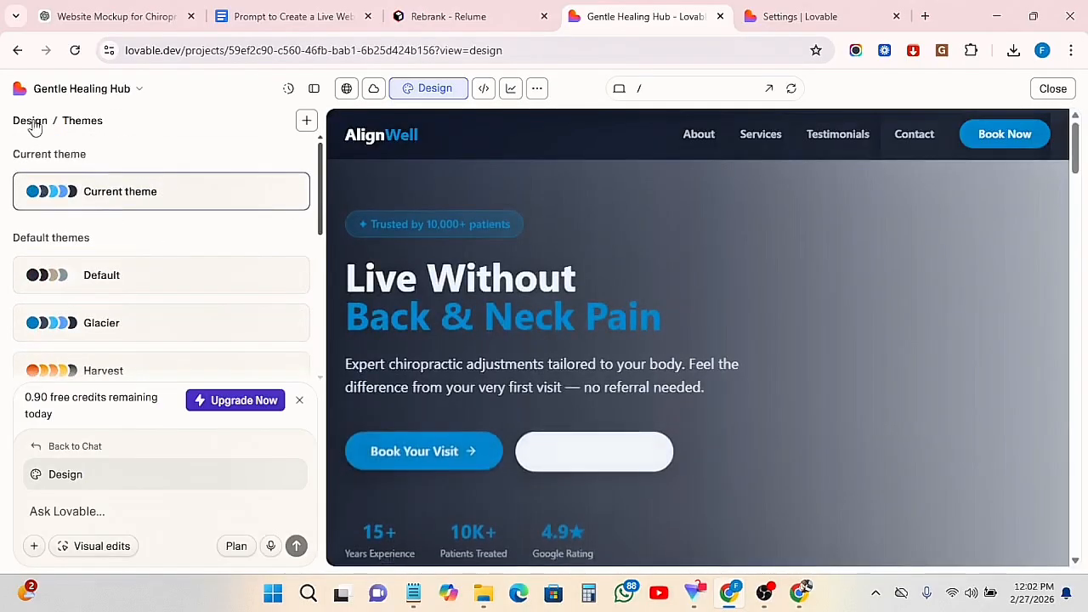
# Leave Themes for Visual edits and select the hero's Book Your Visit button for editing
pyautogui.click(31, 122)
pyautogui.click(299, 342)
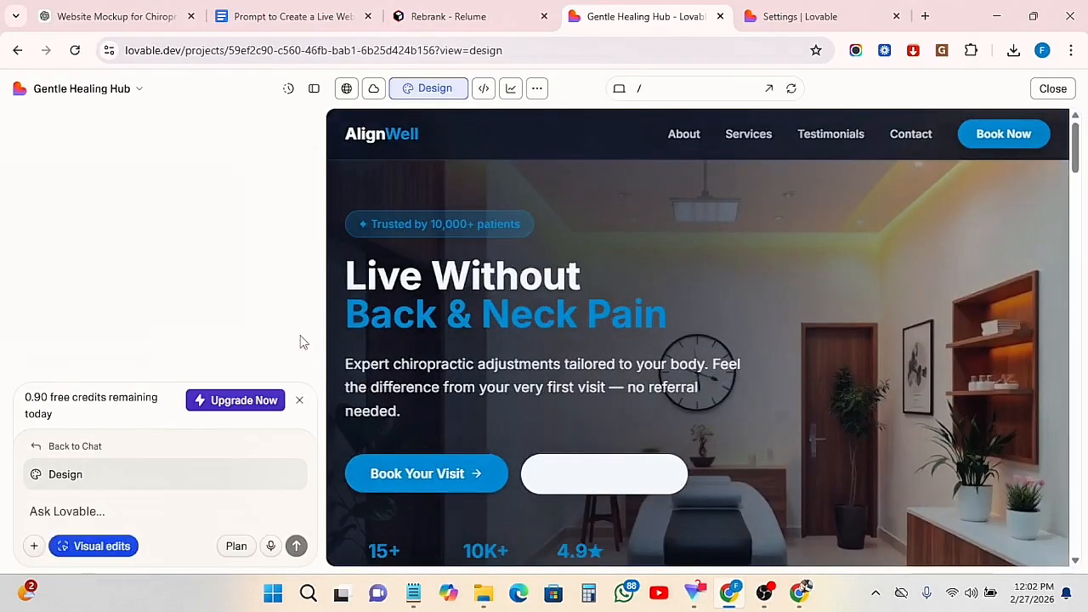
pyautogui.click(432, 465)
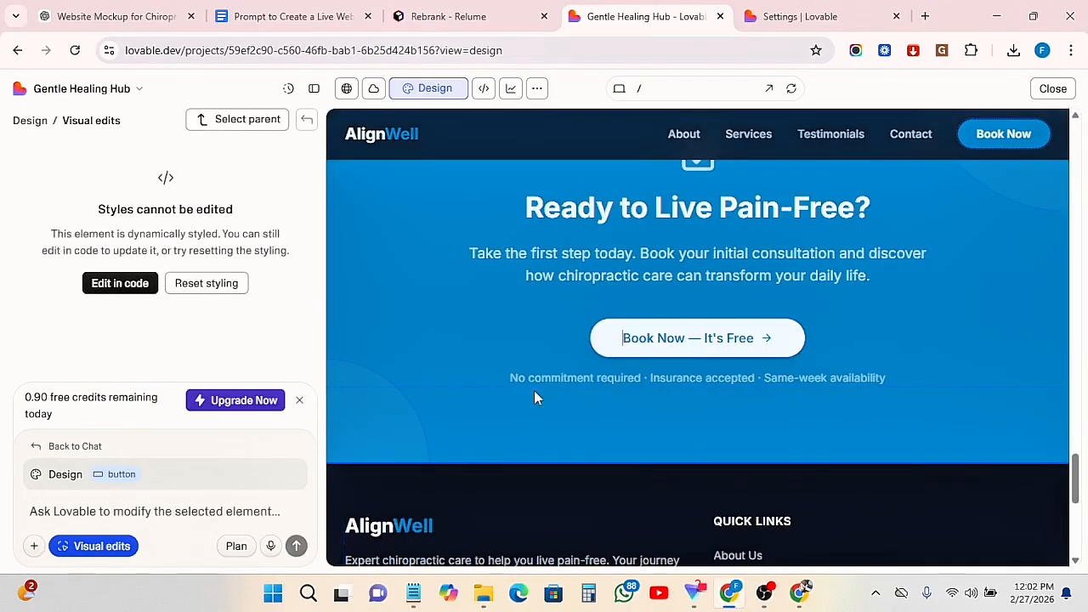
# Look back through the page from the call-to-action to the hero section, and select the Book Your Visit button again
pyautogui.scroll(-3, 552, 400)
pyautogui.scroll(7, 593, 407)
pyautogui.scroll(10, 594, 411)
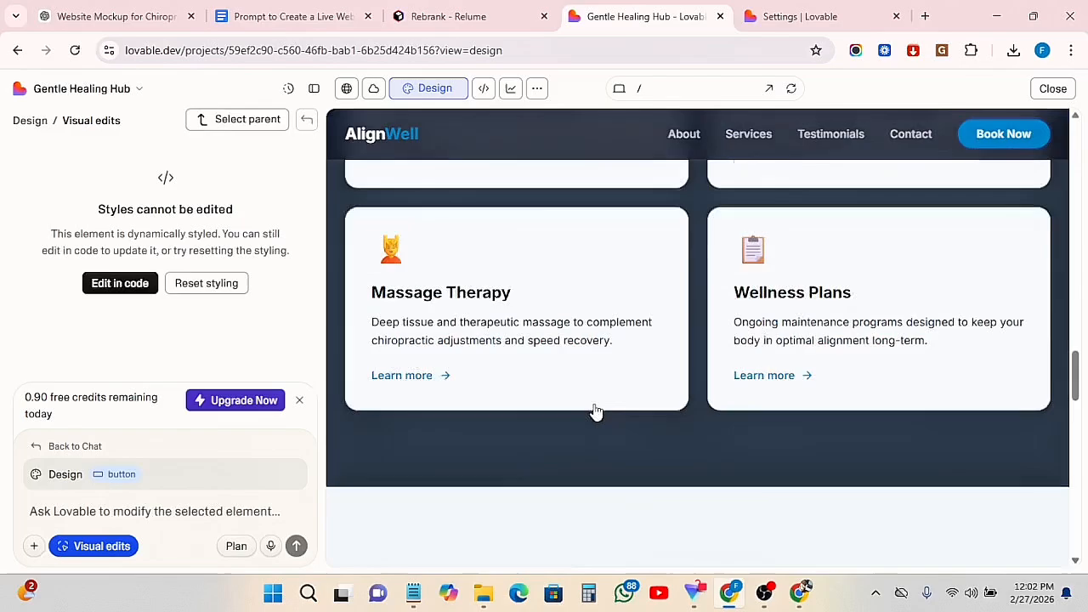
pyautogui.scroll(5, 594, 410)
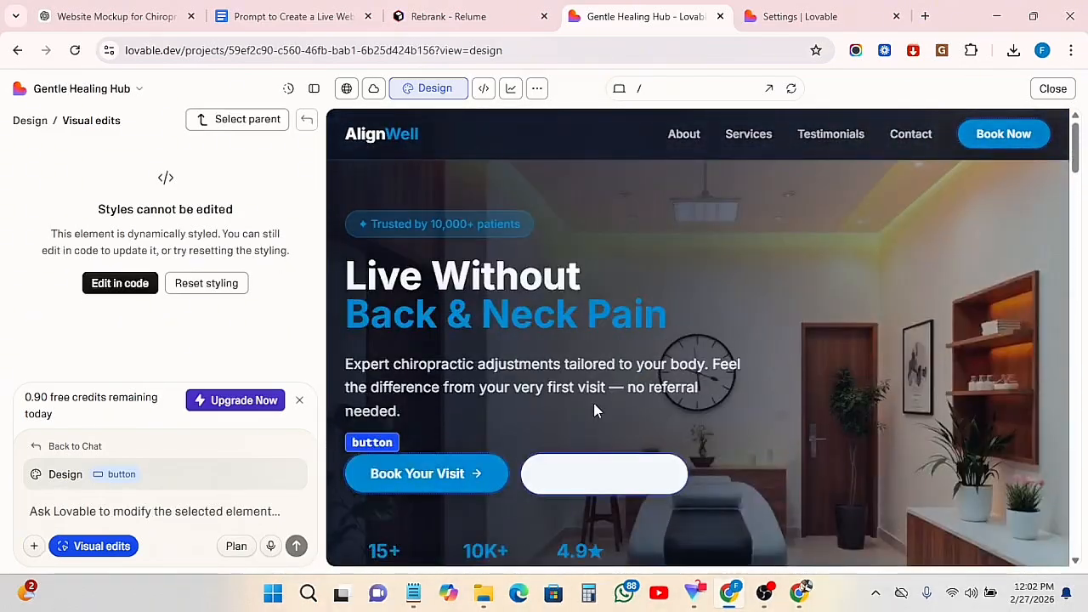
pyautogui.click(403, 474)
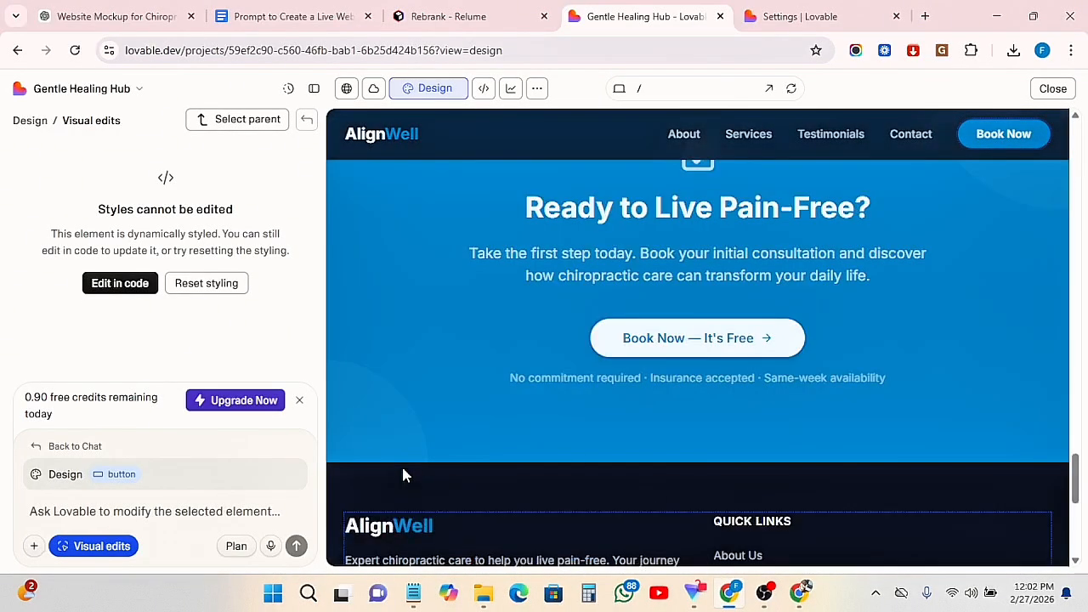
# Select the call-to-action's Book Now — It's Free button and examine its code in src/components/ui/button.tsx
pyautogui.click(673, 340)
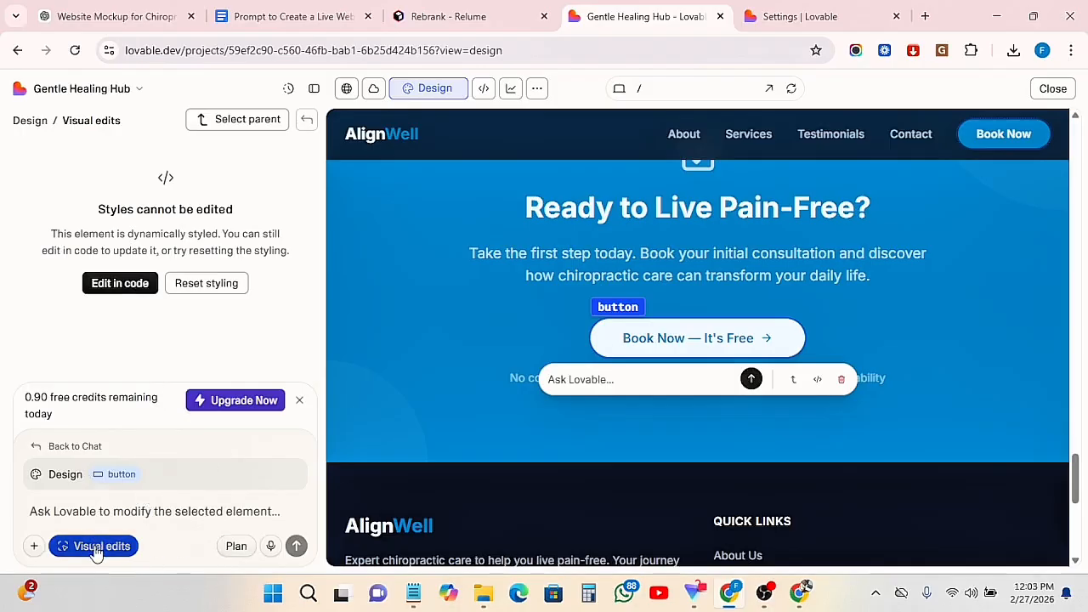
pyautogui.click(123, 476)
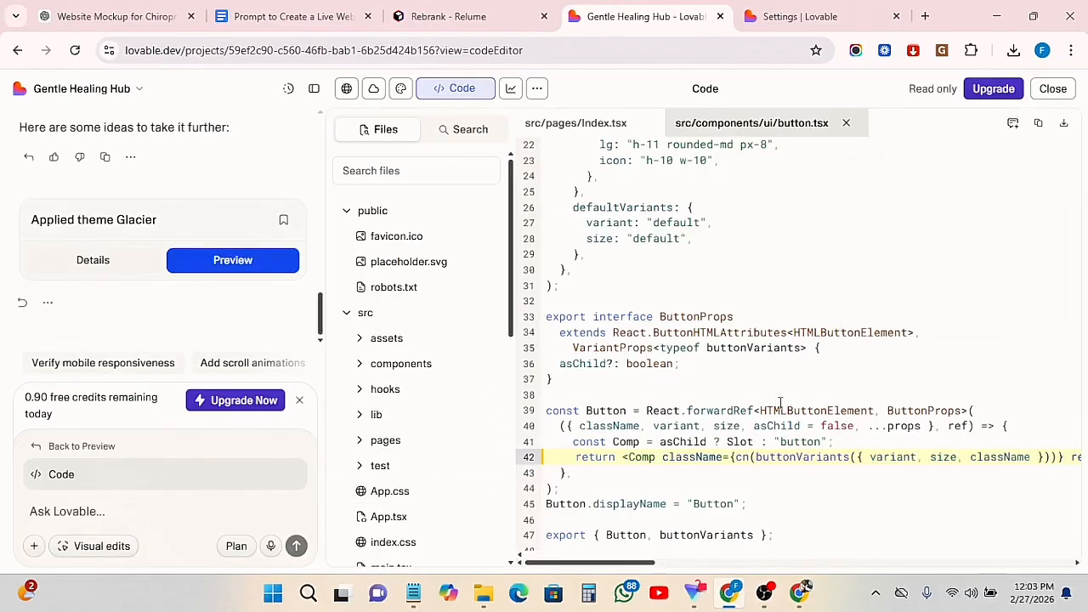
pyautogui.scroll(5, 755, 401)
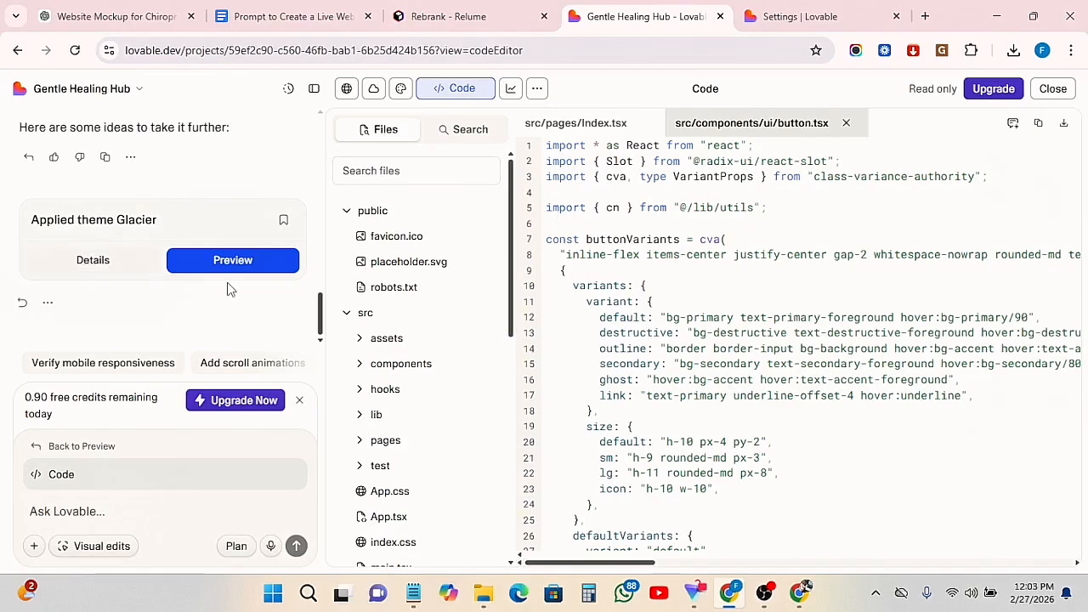
pyautogui.scroll(3, 227, 289)
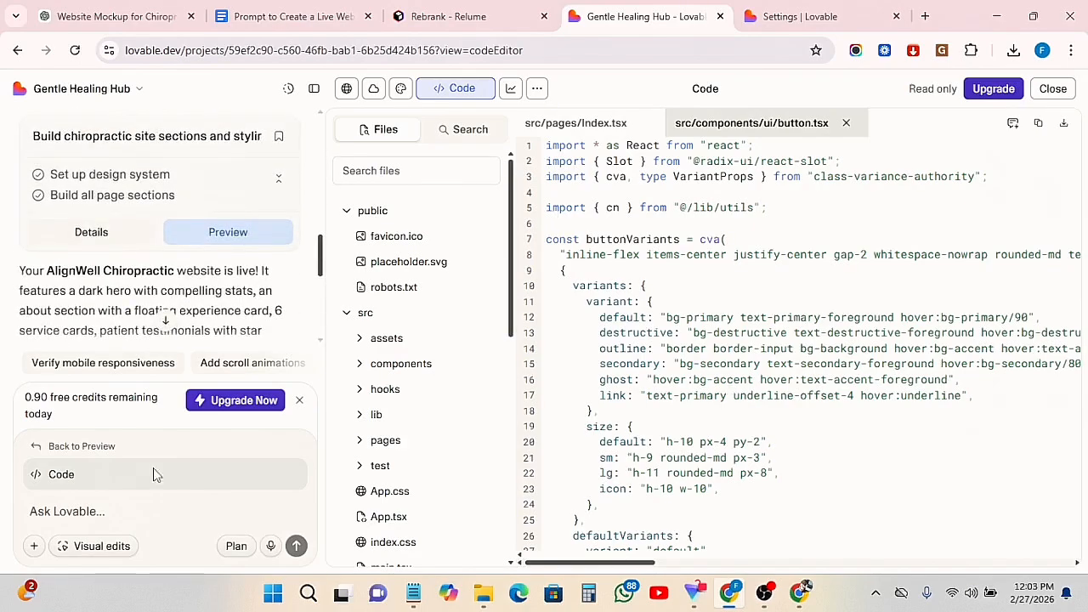
# Return to the website preview and look through the page from the footer back up to the hero section
pyautogui.click(51, 453)
pyautogui.scroll(-5, 451, 451)
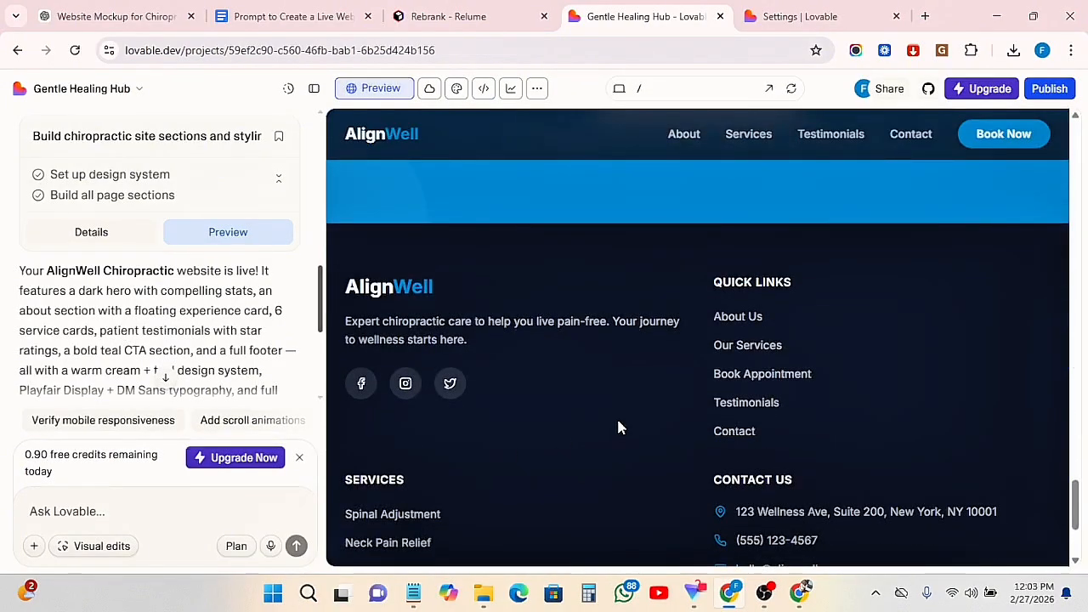
pyautogui.scroll(15, 618, 428)
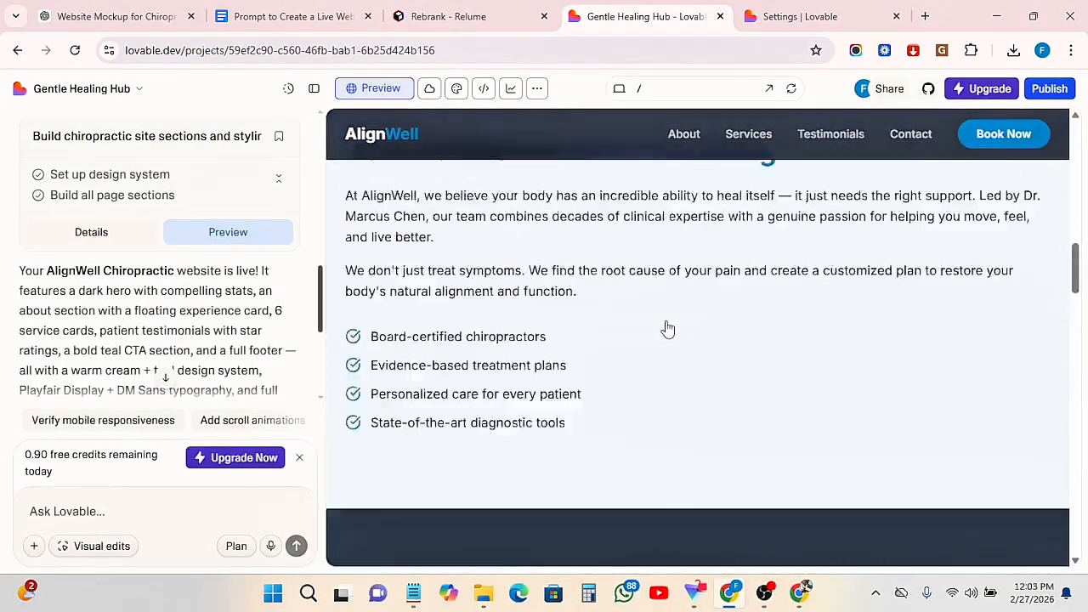
pyautogui.scroll(8, 667, 329)
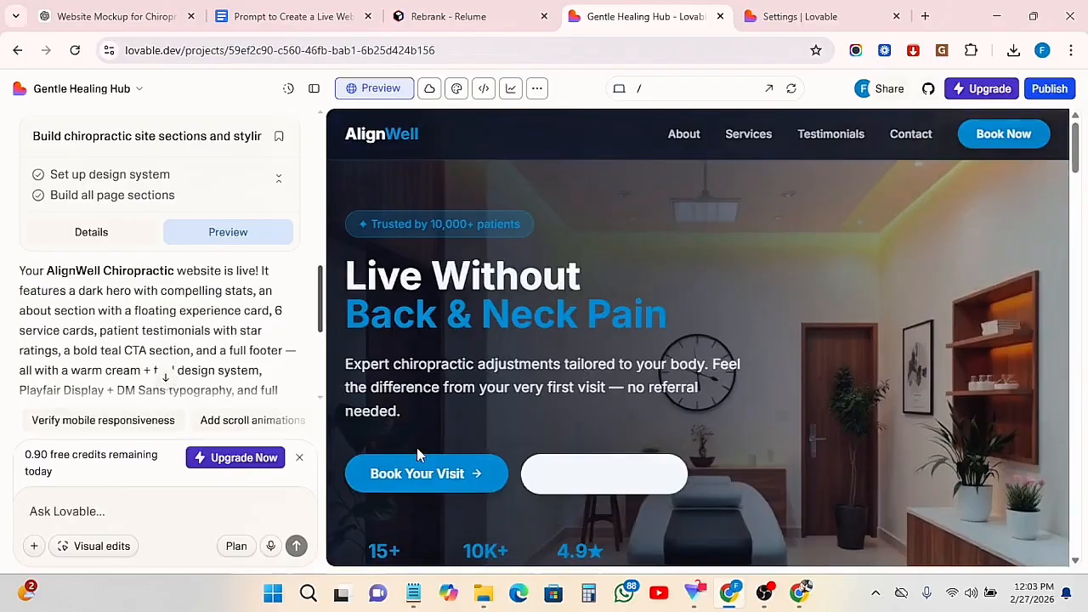
pyautogui.scroll(10, 154, 339)
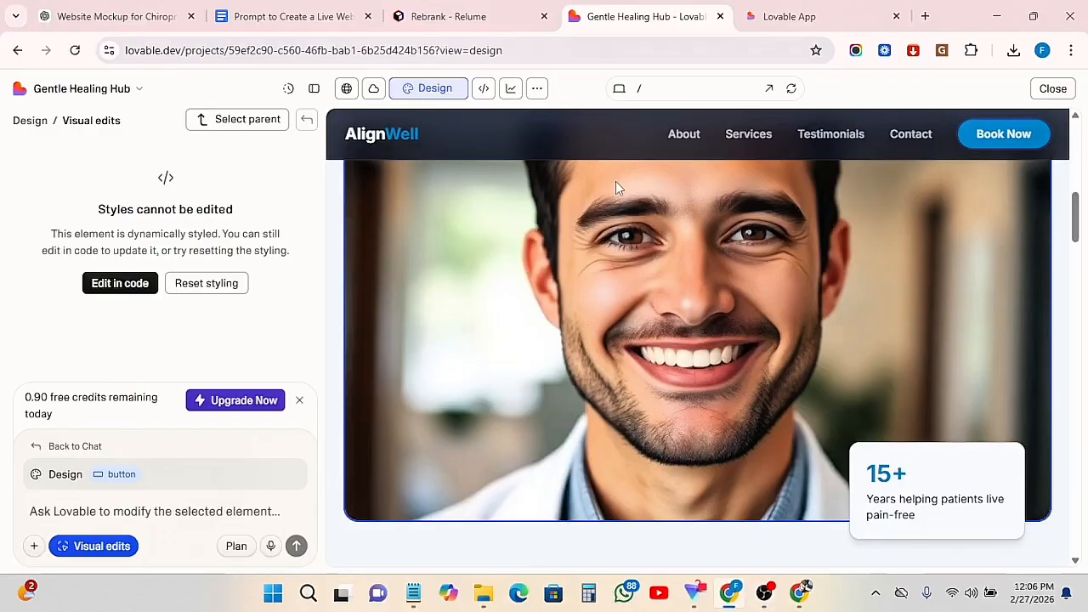
# Switch the page preview to the tablet size and on to the mobile size
pyautogui.click(622, 90)
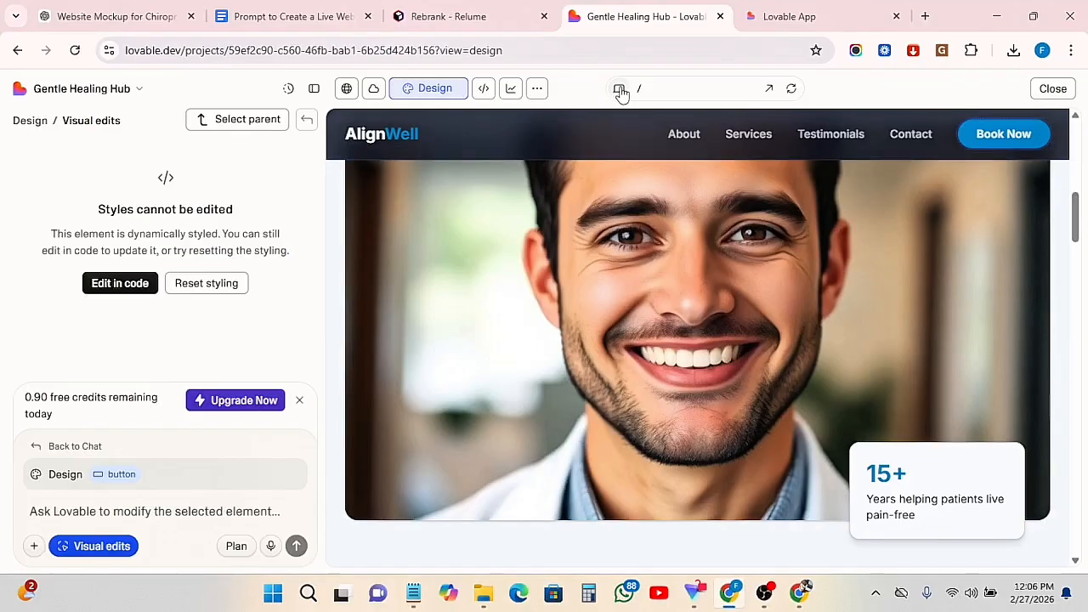
pyautogui.click(620, 90)
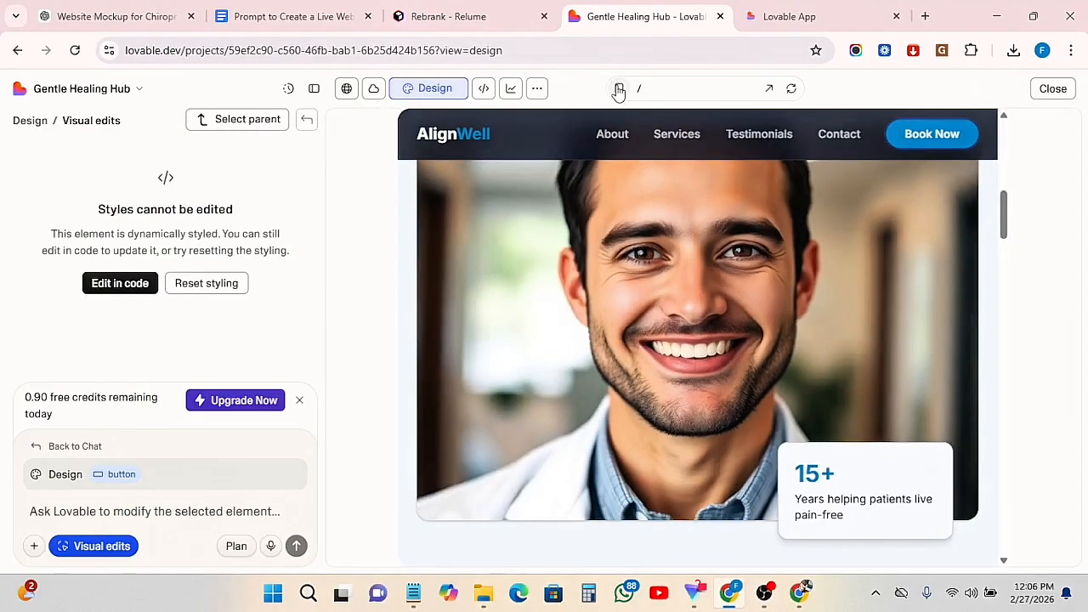
pyautogui.click(618, 90)
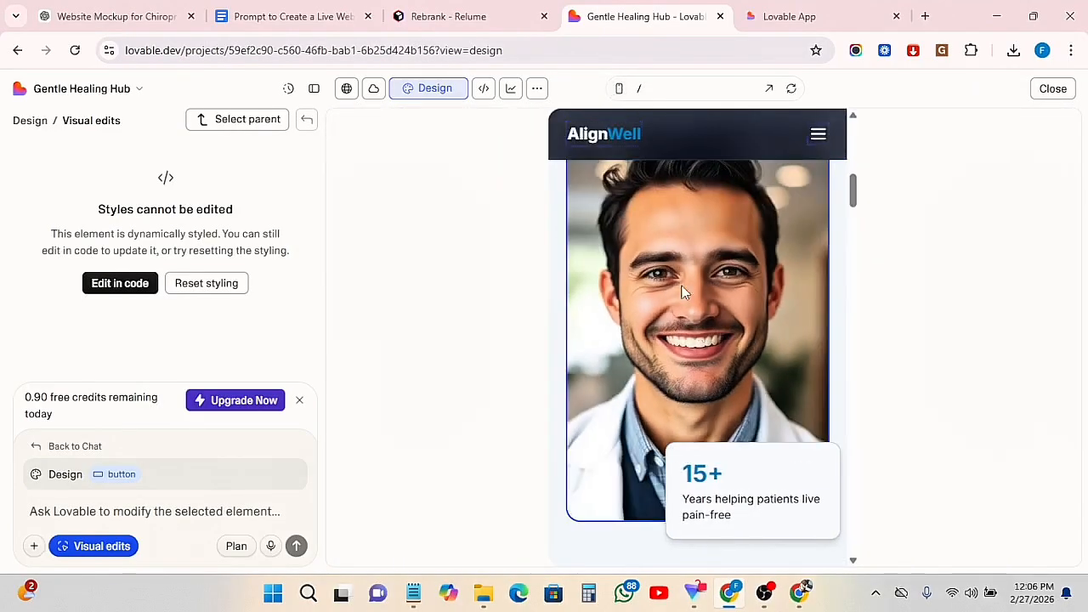
# Look through the website's mobile layout from the about section to the footer and back to the hero
pyautogui.scroll(-3, 716, 412)
pyautogui.scroll(-10, 723, 415)
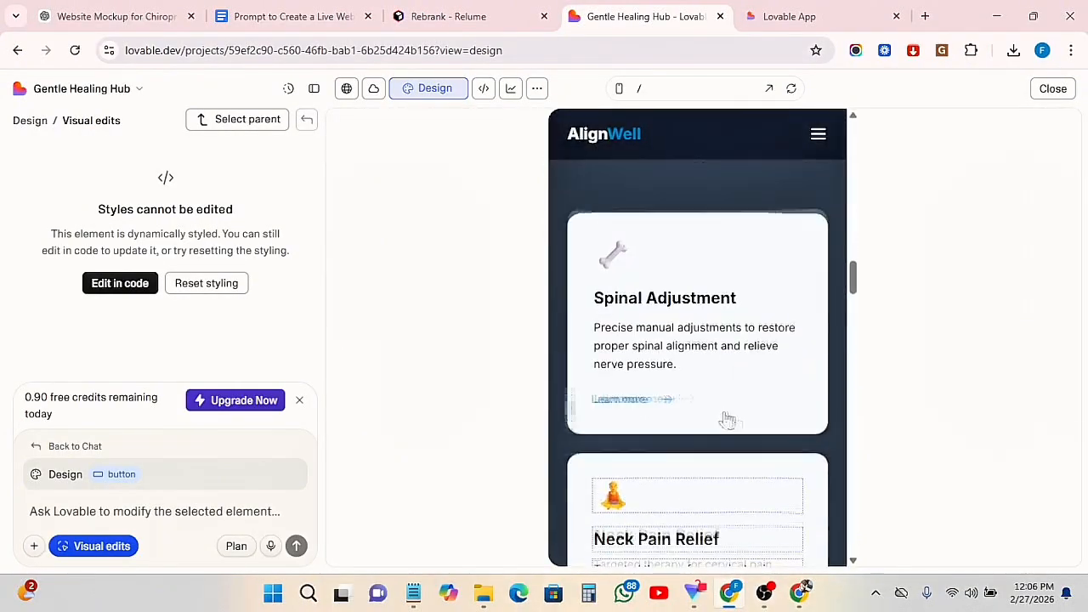
pyautogui.scroll(-12, 733, 421)
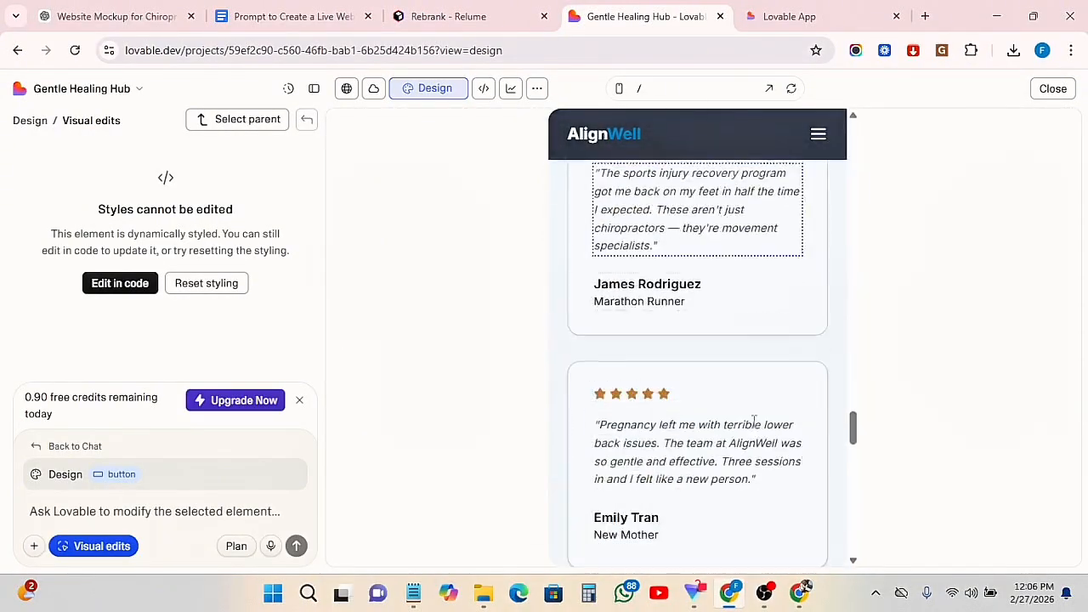
pyautogui.scroll(-8, 753, 427)
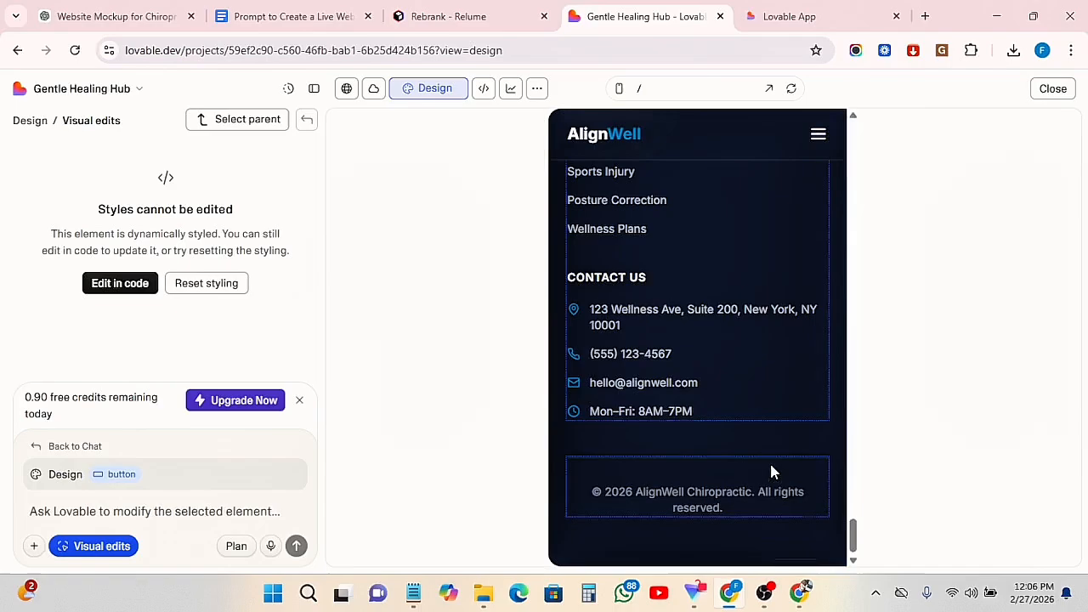
pyautogui.scroll(4, 769, 467)
pyautogui.scroll(15, 757, 383)
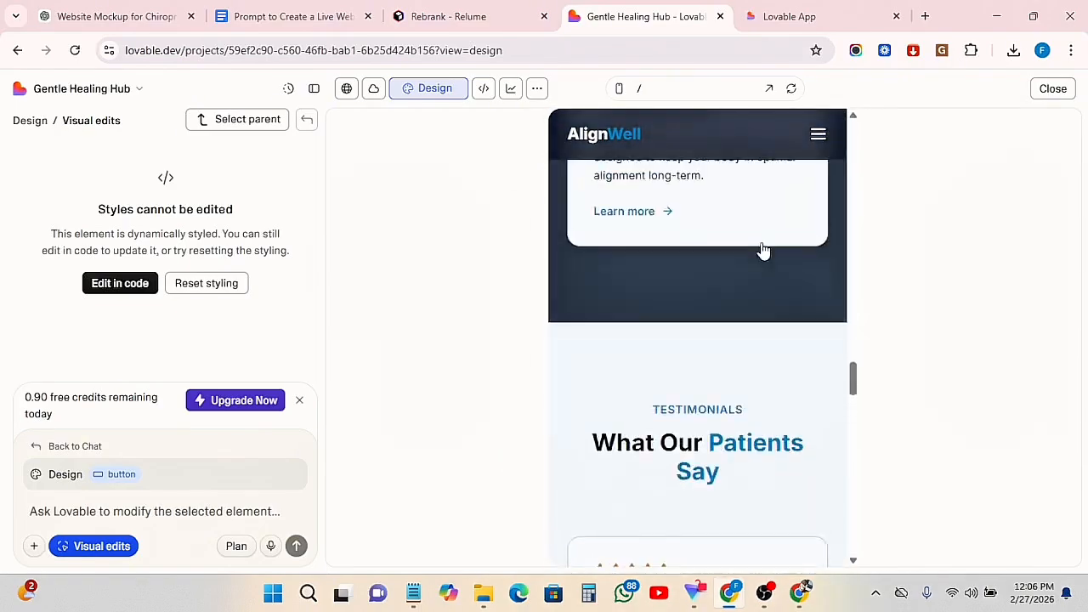
pyautogui.scroll(10, 749, 205)
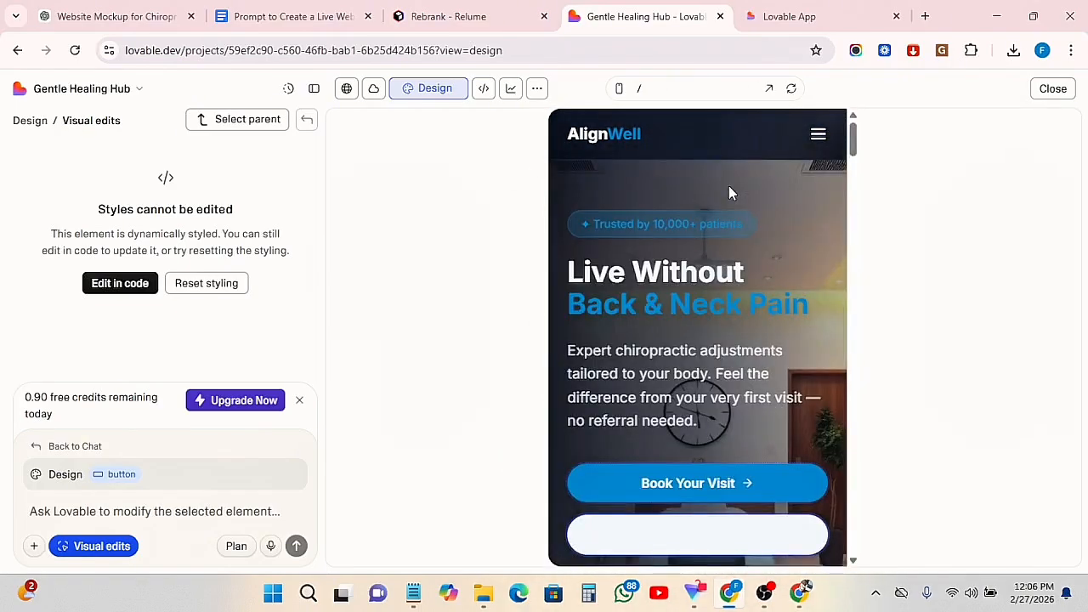
# Open the website preview in a separate browser tab and look through its hero, about and services sections
pyautogui.click(772, 89)
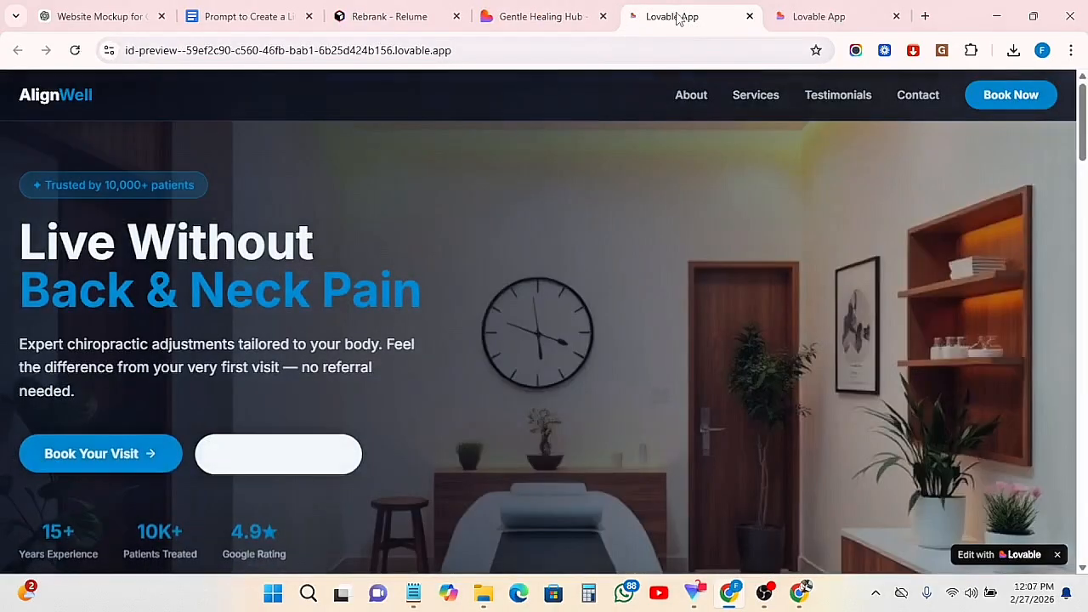
pyautogui.scroll(-4, 876, 447)
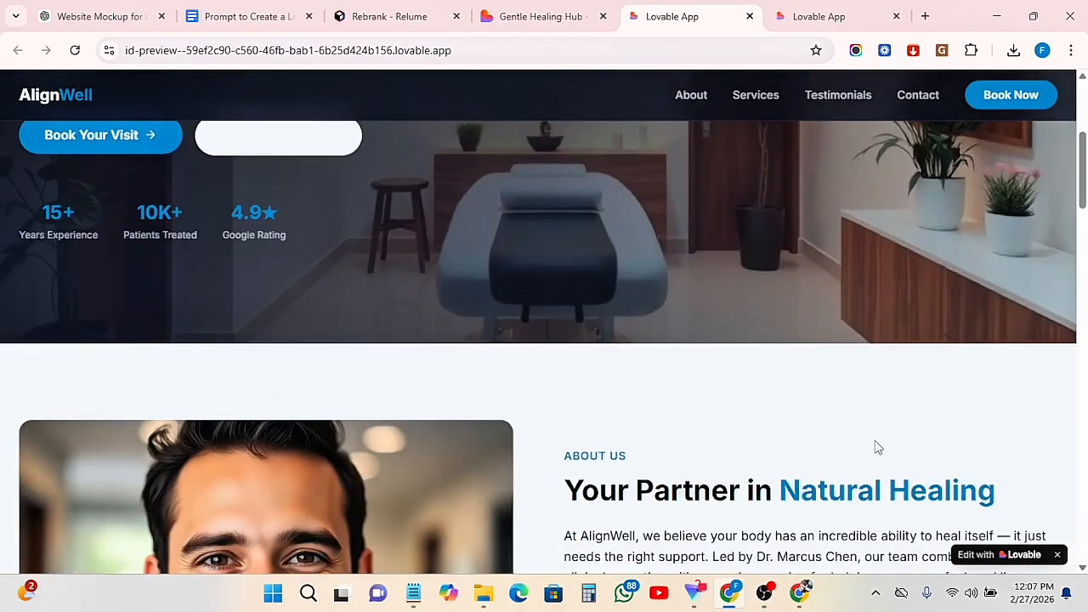
pyautogui.scroll(-5, 859, 451)
pyautogui.scroll(-8, 432, 364)
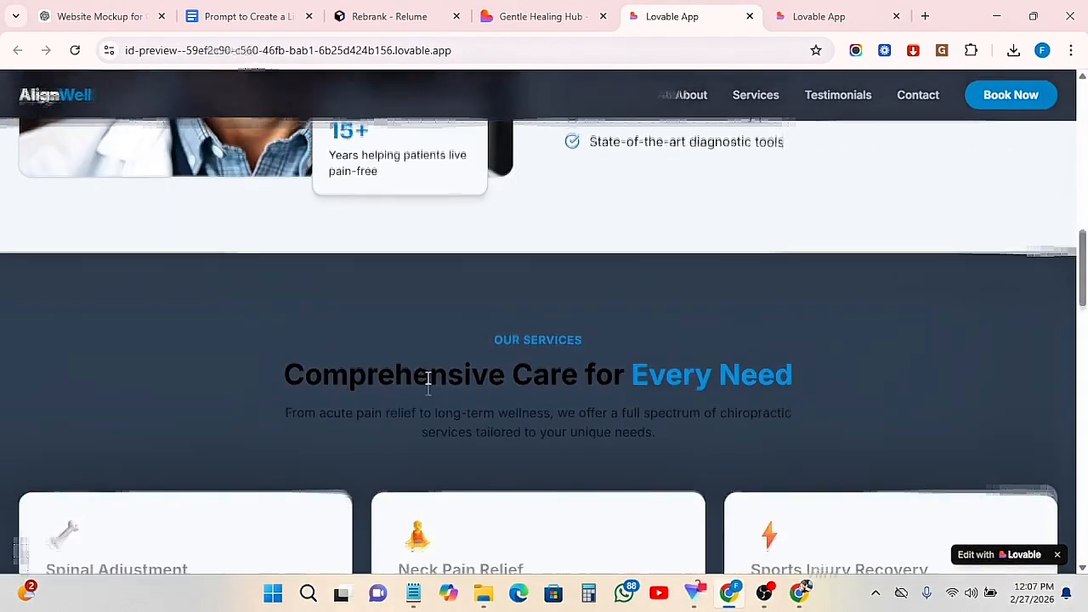
pyautogui.scroll(14, 282, 224)
pyautogui.scroll(2, 274, 270)
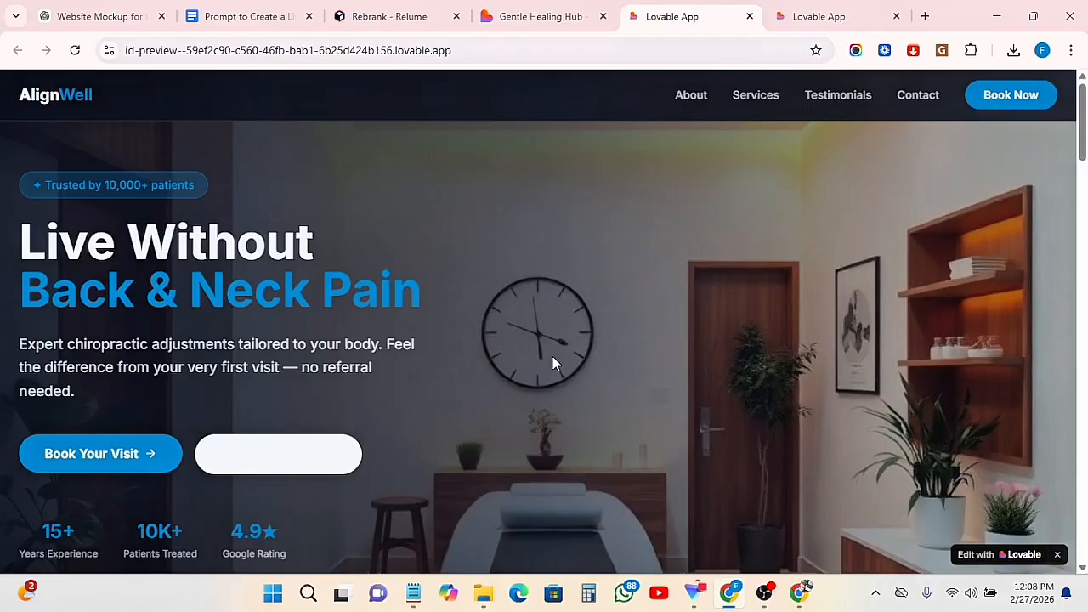
# Return to the Gentle Healing Hub project, leave Visual edits for the preview, and start publishing the website
pyautogui.click(536, 17)
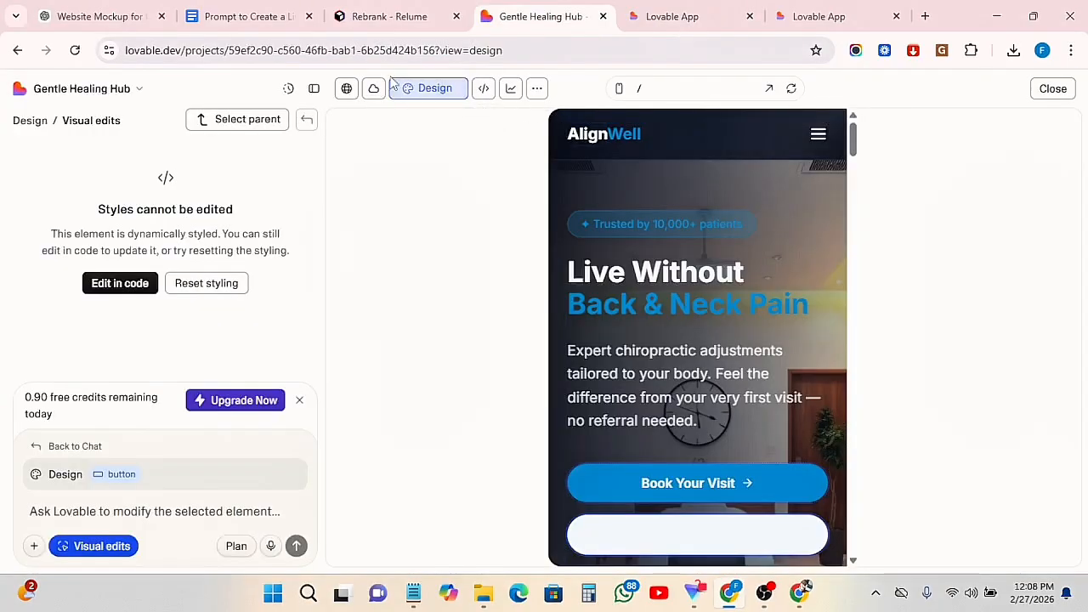
pyautogui.click(345, 91)
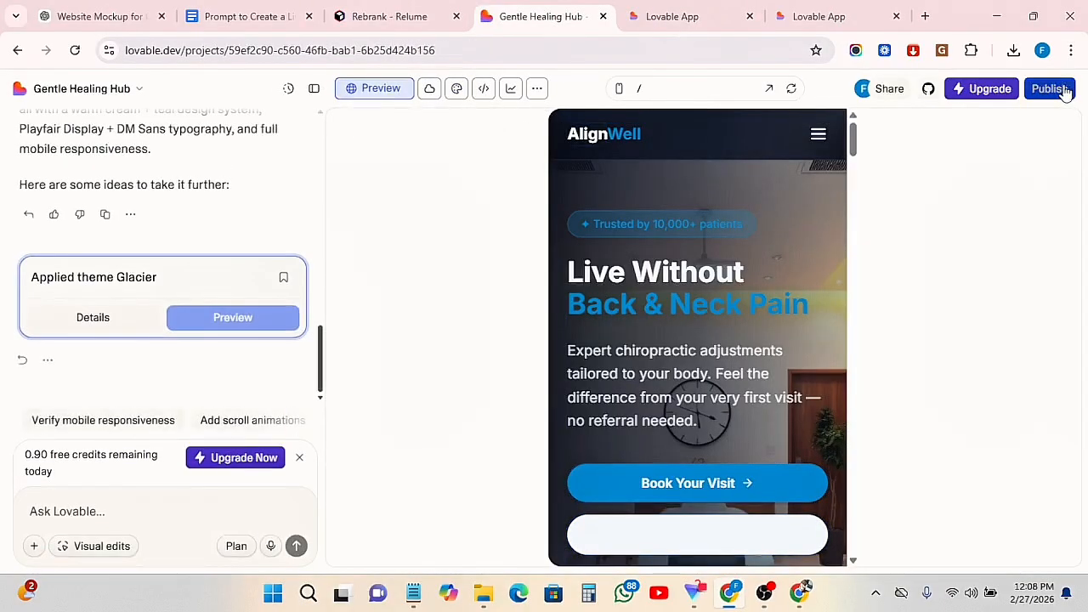
pyautogui.click(1051, 90)
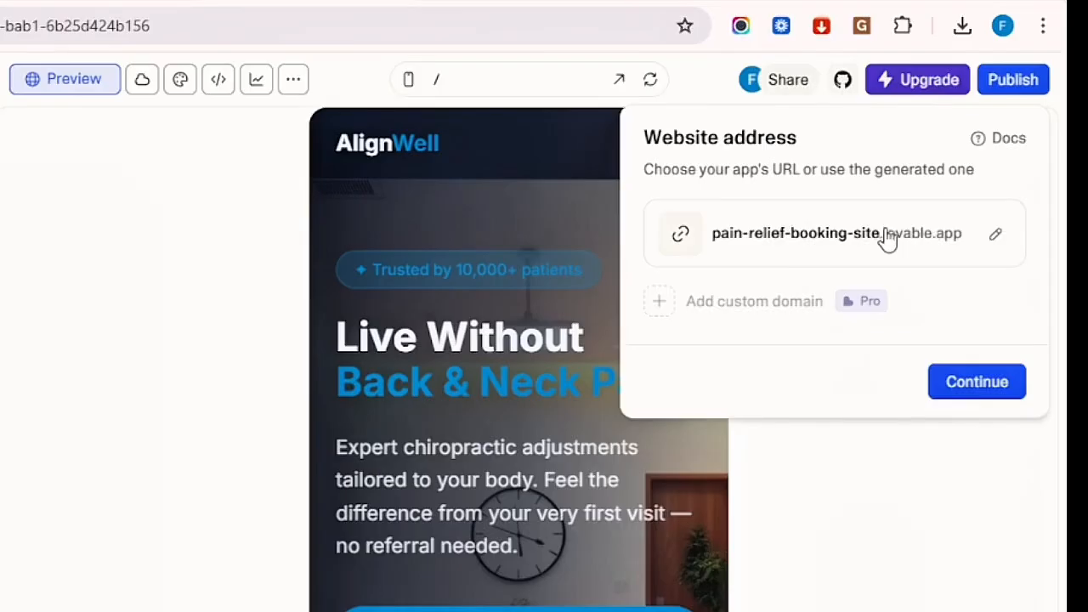
# Change the website address to chiraprctor.lovable.app and save it
pyautogui.click(824, 229)
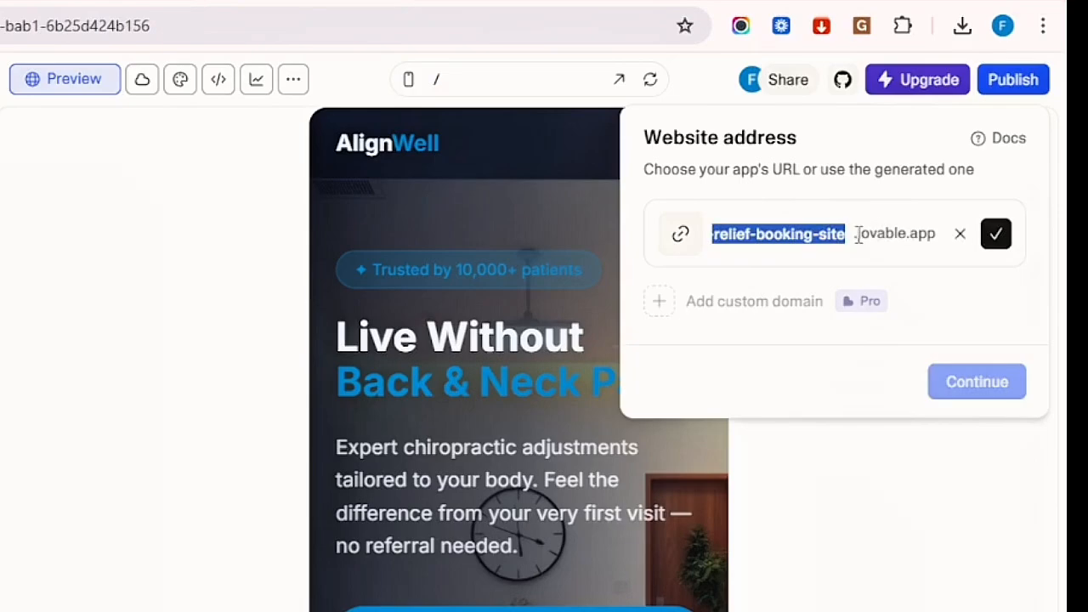
pyautogui.click(854, 233)
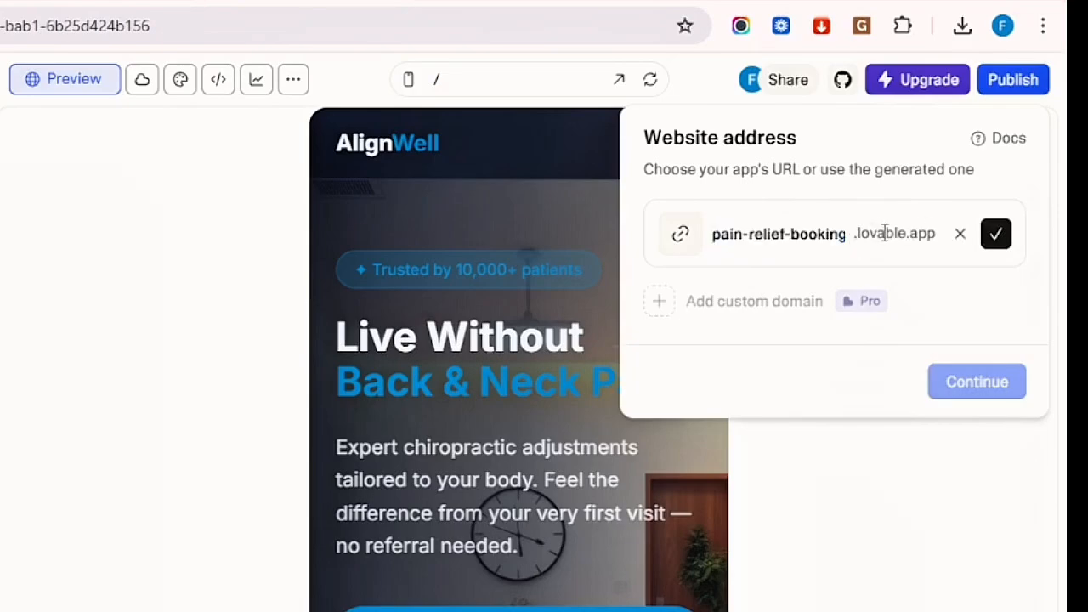
pyautogui.tripleClick(810, 232)
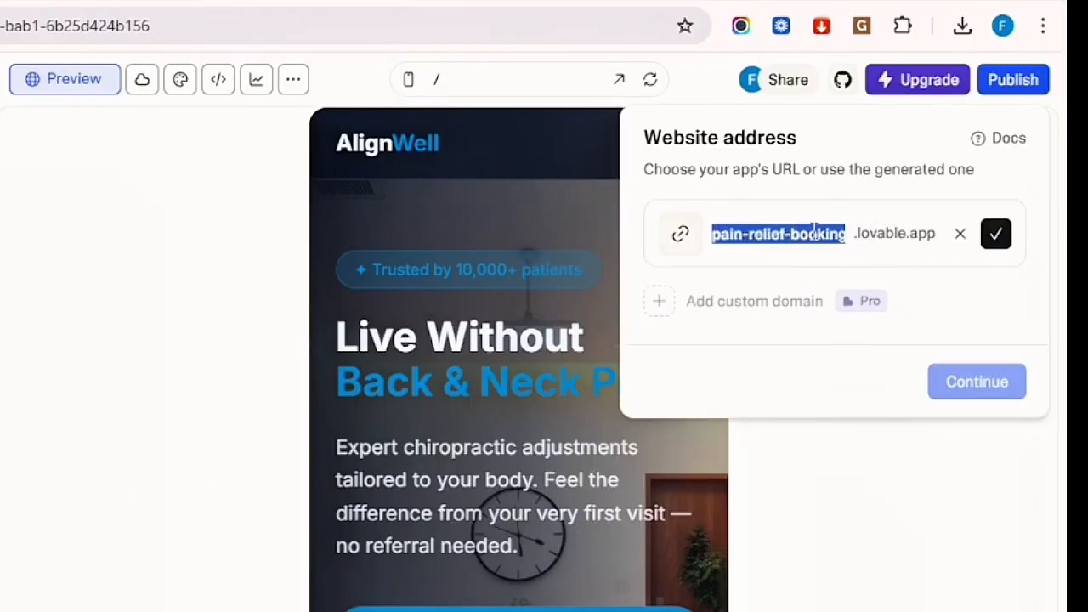
pyautogui.write('ch')
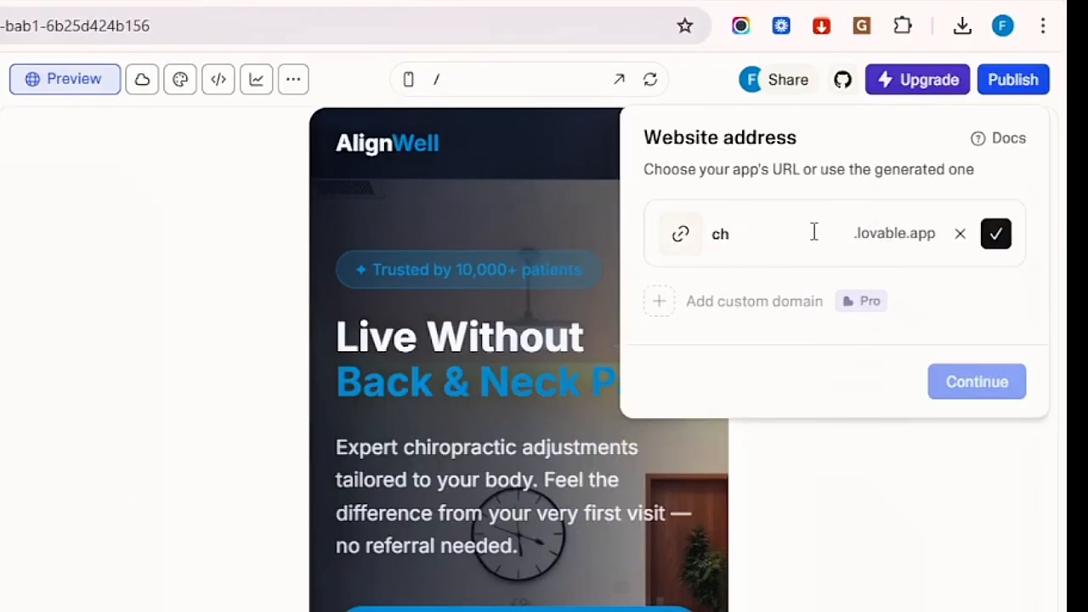
pyautogui.write('iraprctor')
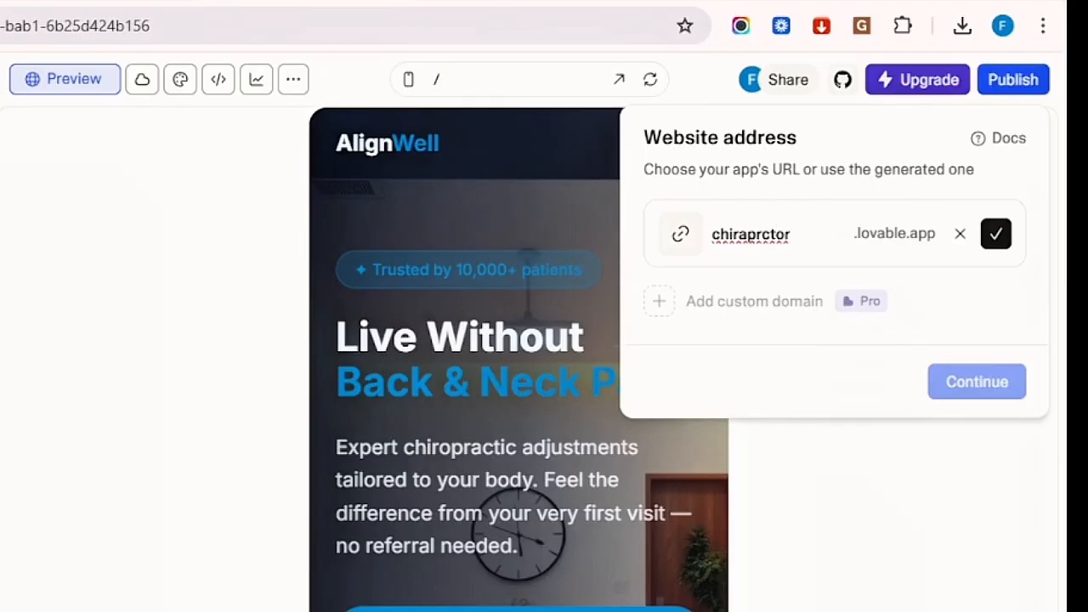
pyautogui.click(995, 234)
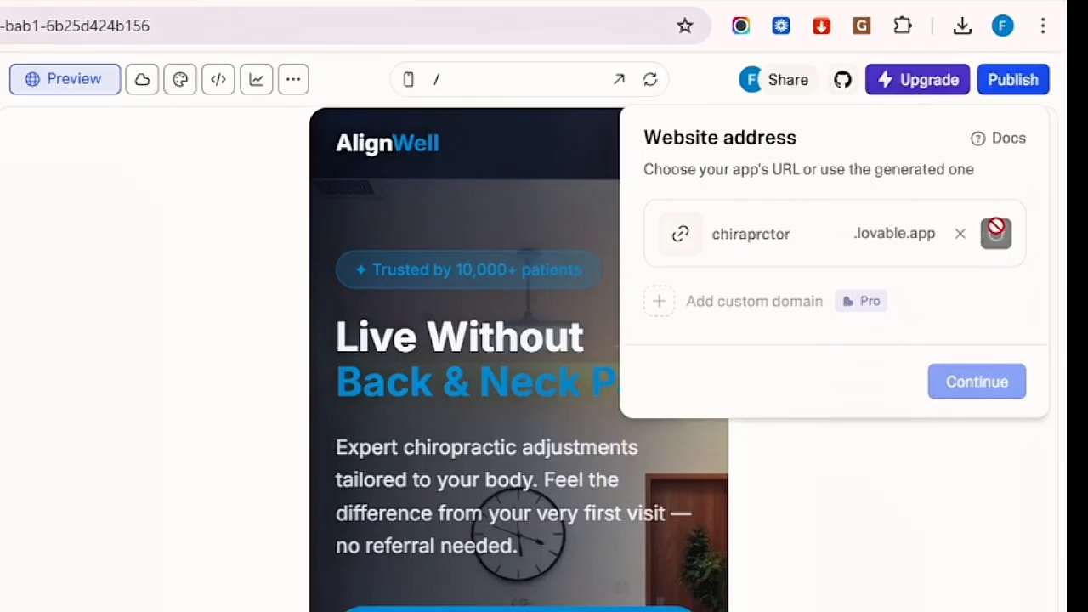
# Proceed with the chosen address, keep website access set to Public, and review the website info settings
pyautogui.click(969, 391)
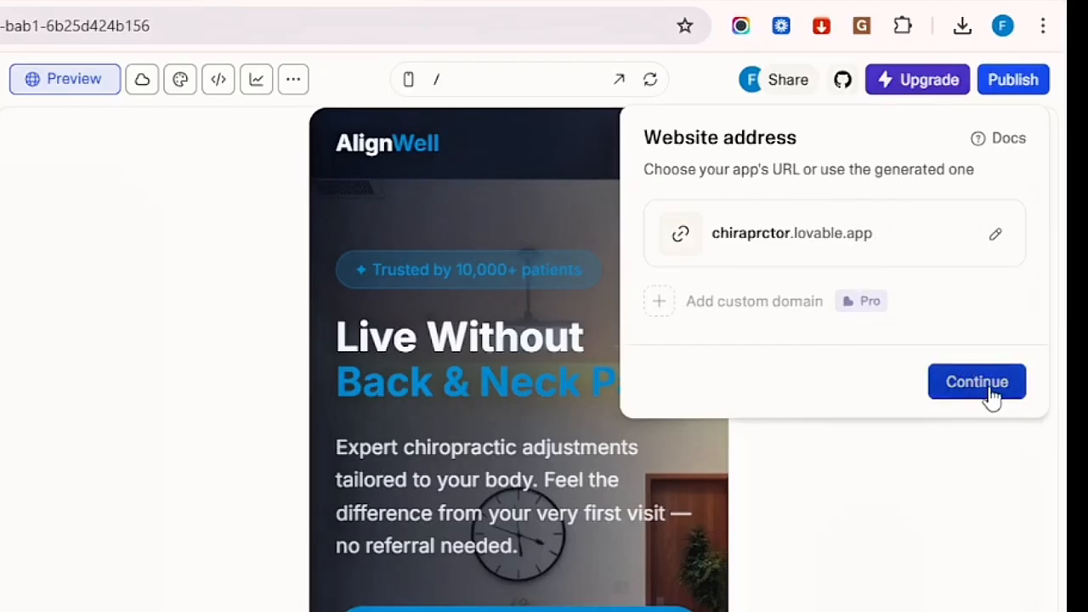
pyautogui.click(991, 395)
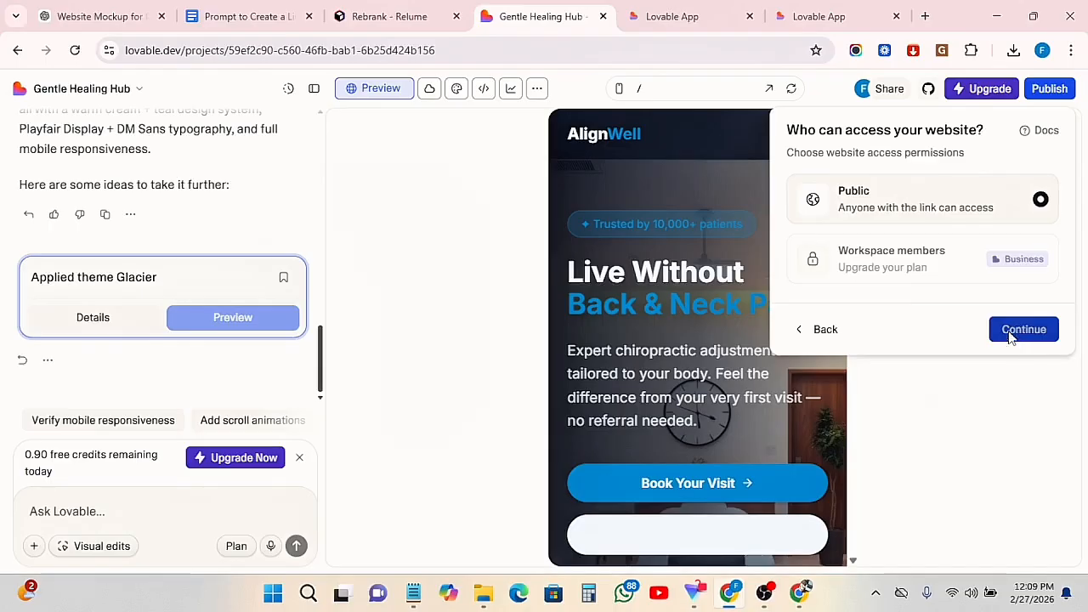
pyautogui.click(1010, 337)
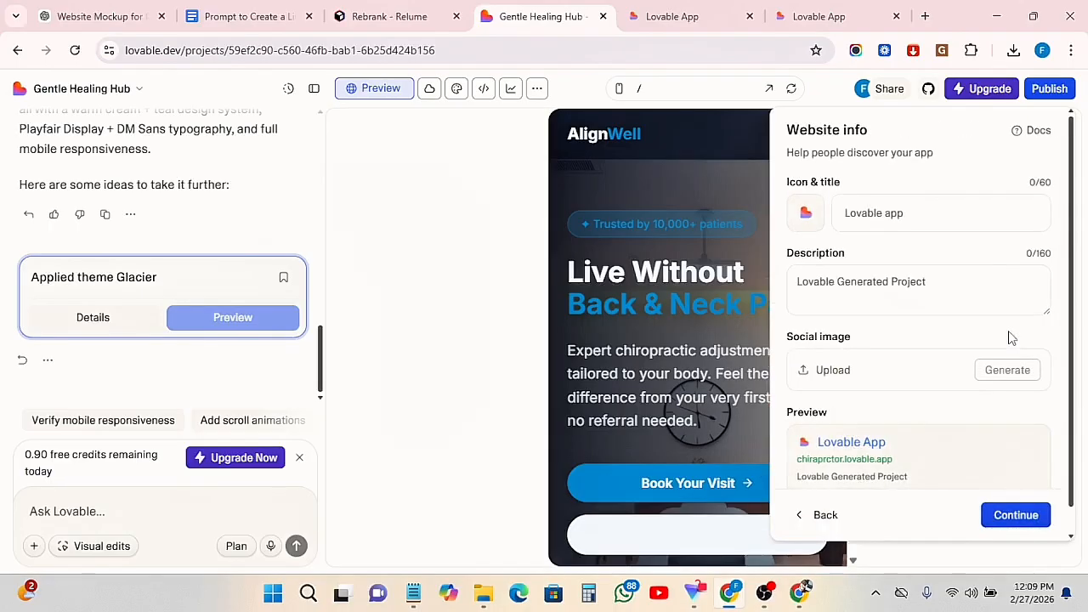
pyautogui.scroll(-1, 973, 387)
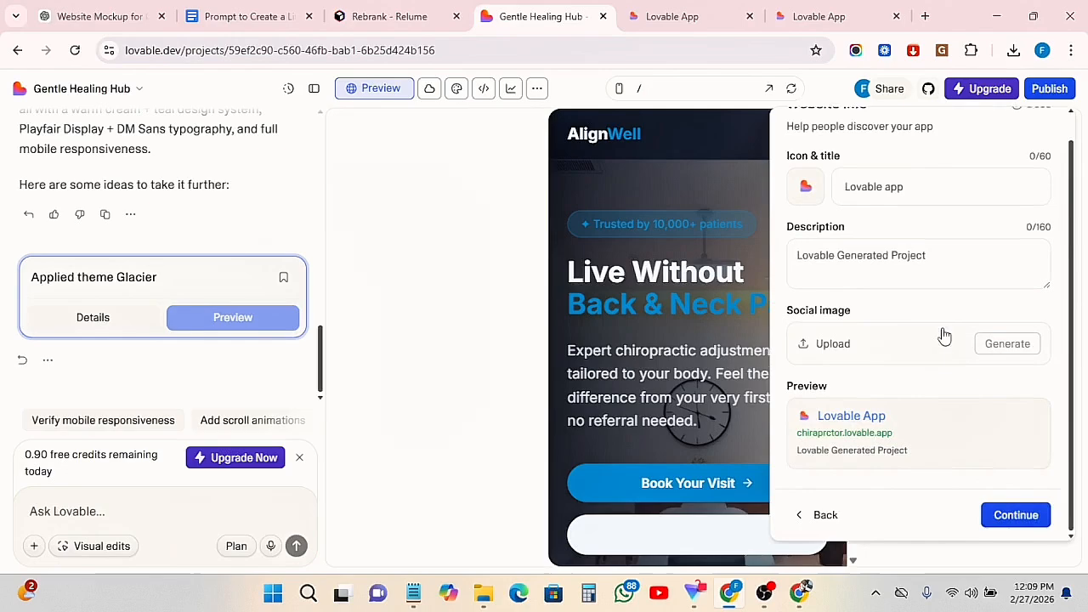
pyautogui.scroll(1, 935, 318)
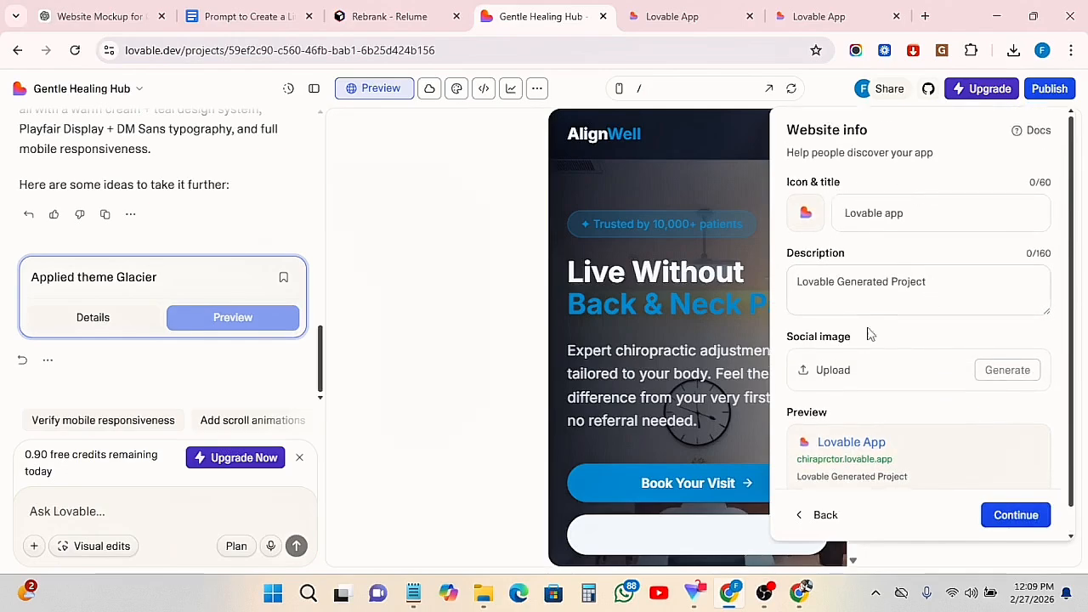
pyautogui.scroll(-1, 884, 365)
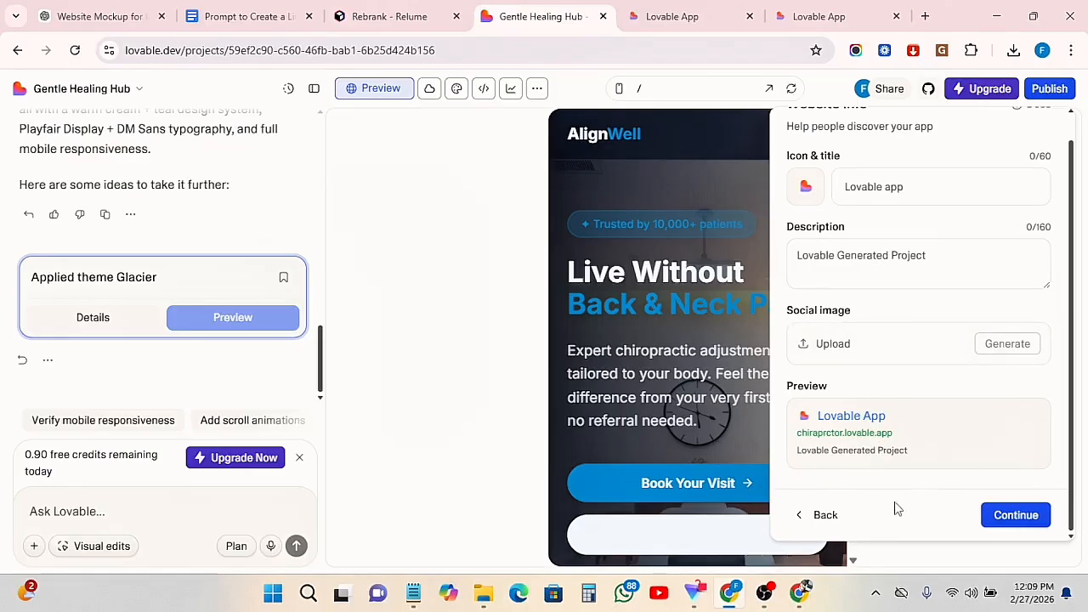
# Set the website title in the website info to Alignwell
pyautogui.scroll(2, 865, 348)
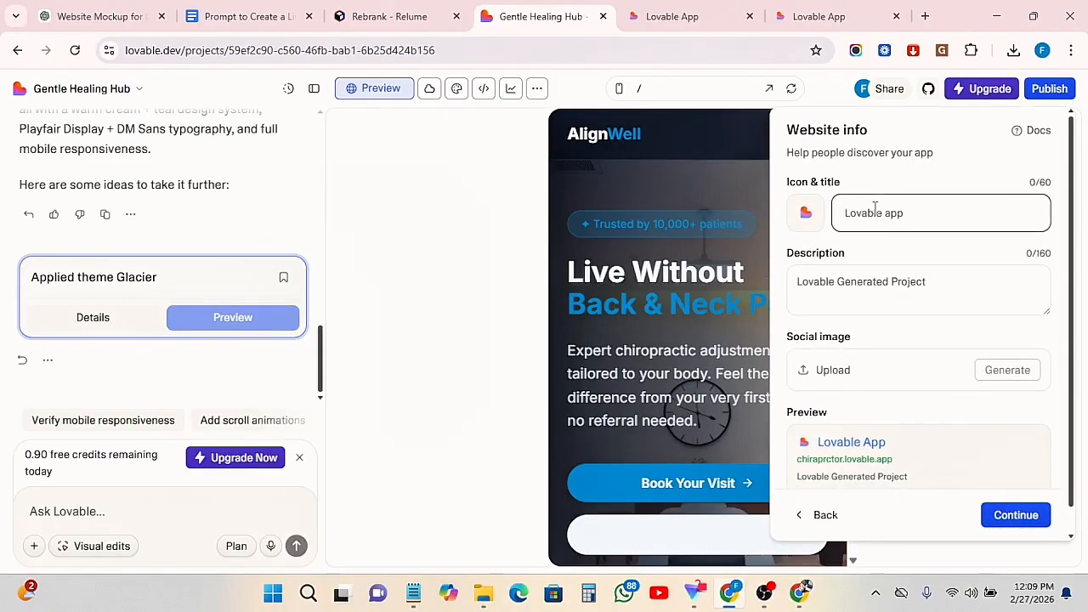
pyautogui.write('Alii')
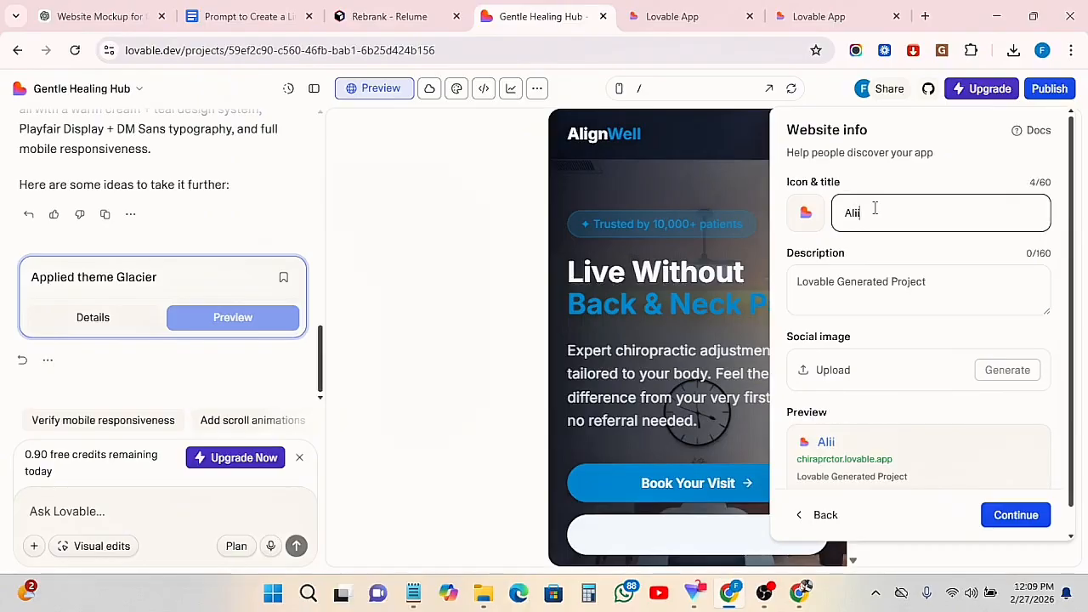
pyautogui.press('BackSpace')
pyautogui.write('gnwell')
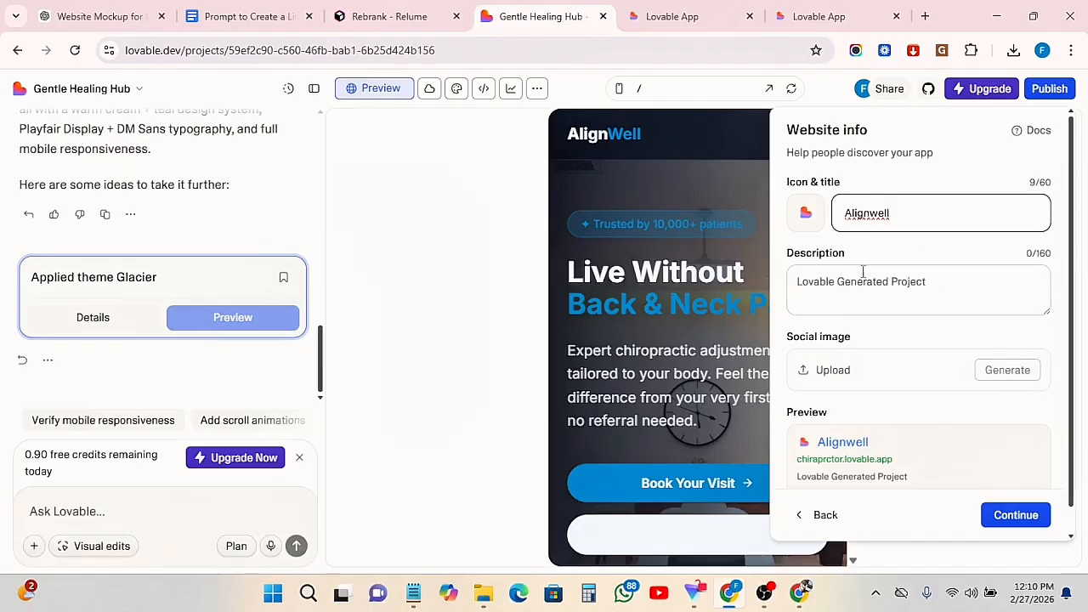
# Enter "A business website for Chiropractor clinics" as the website description
pyautogui.click(841, 284)
pyautogui.scroll(-1, 916, 400)
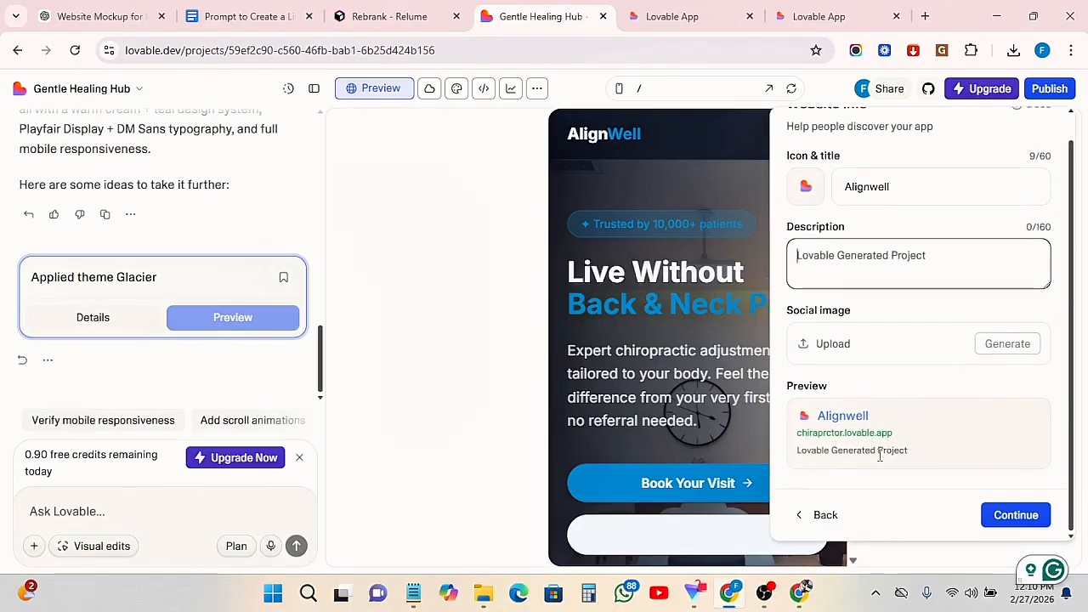
pyautogui.write('A ')
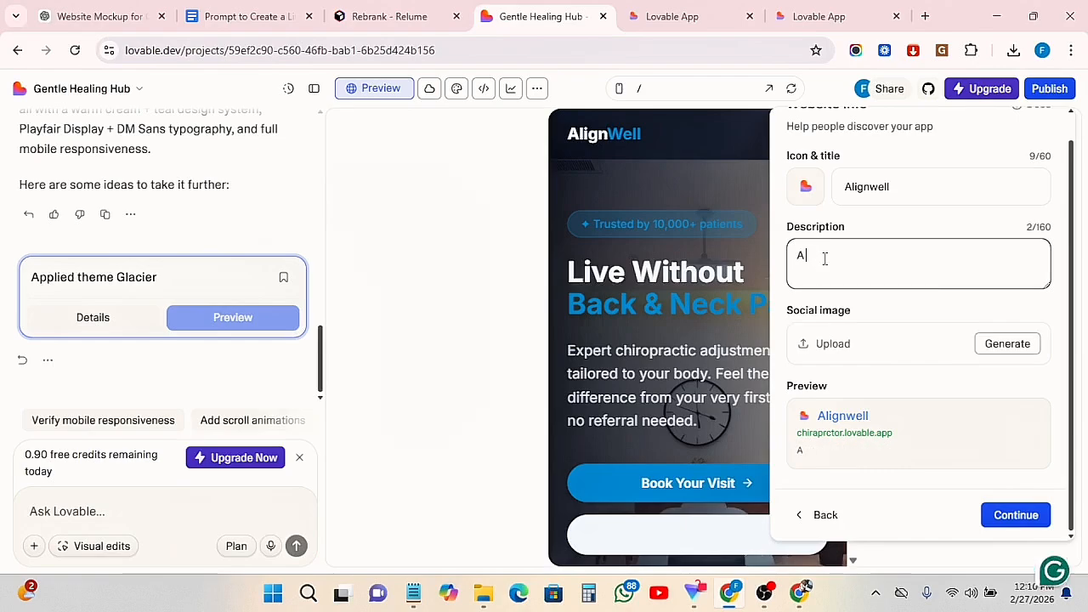
pyautogui.write('business web')
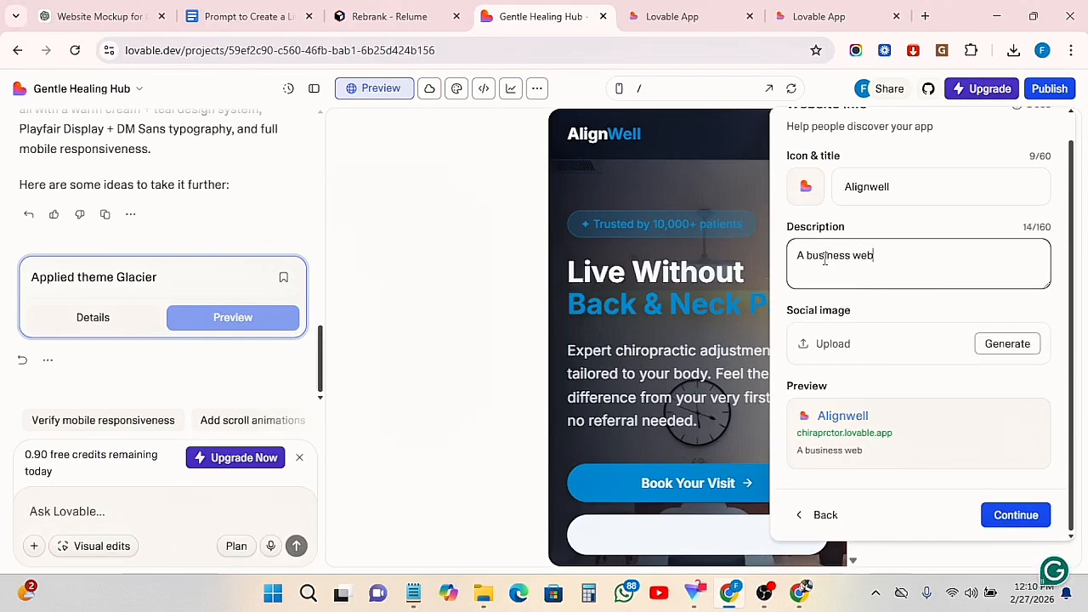
pyautogui.write('site for')
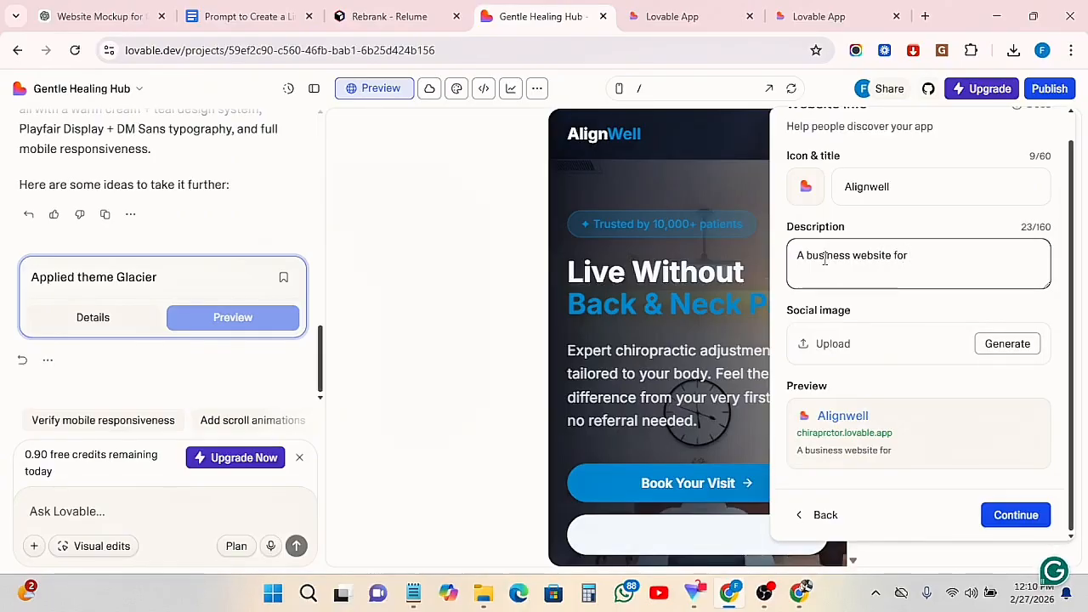
pyautogui.write(' Chiro')
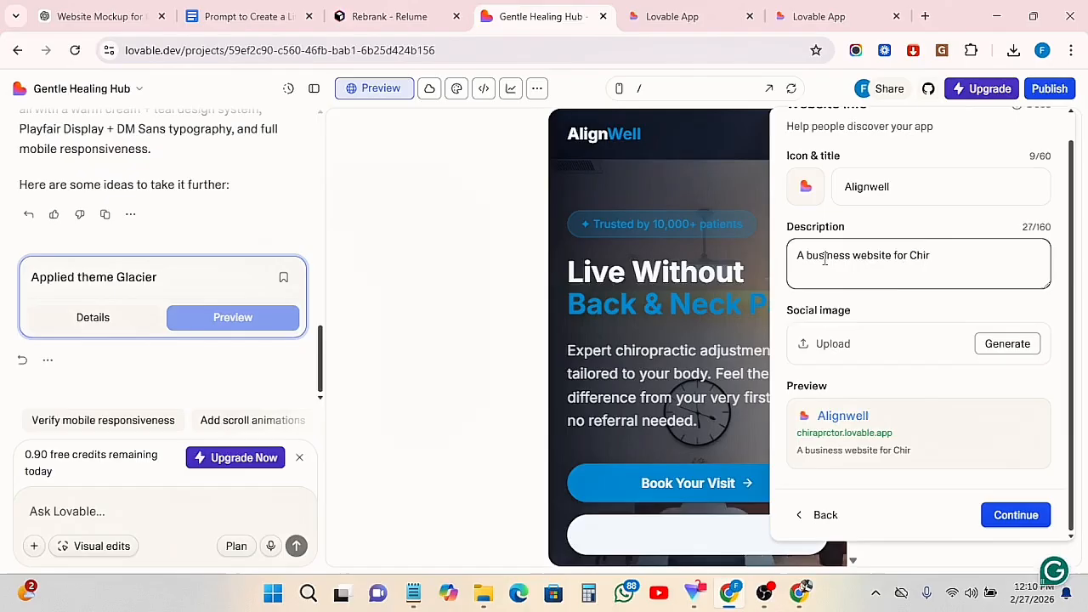
pyautogui.write('prac')
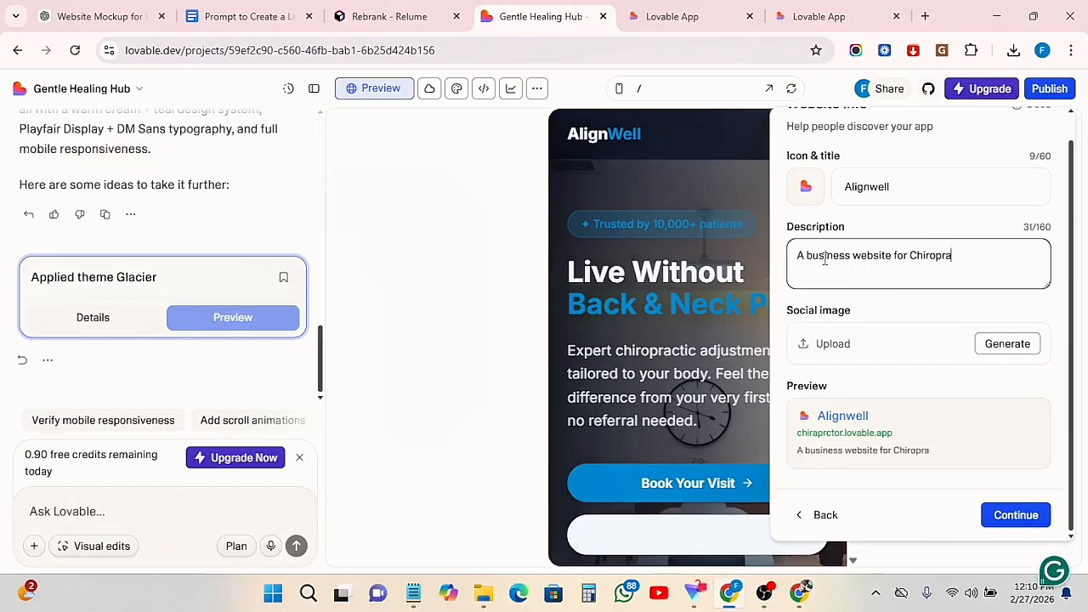
pyautogui.write('tor')
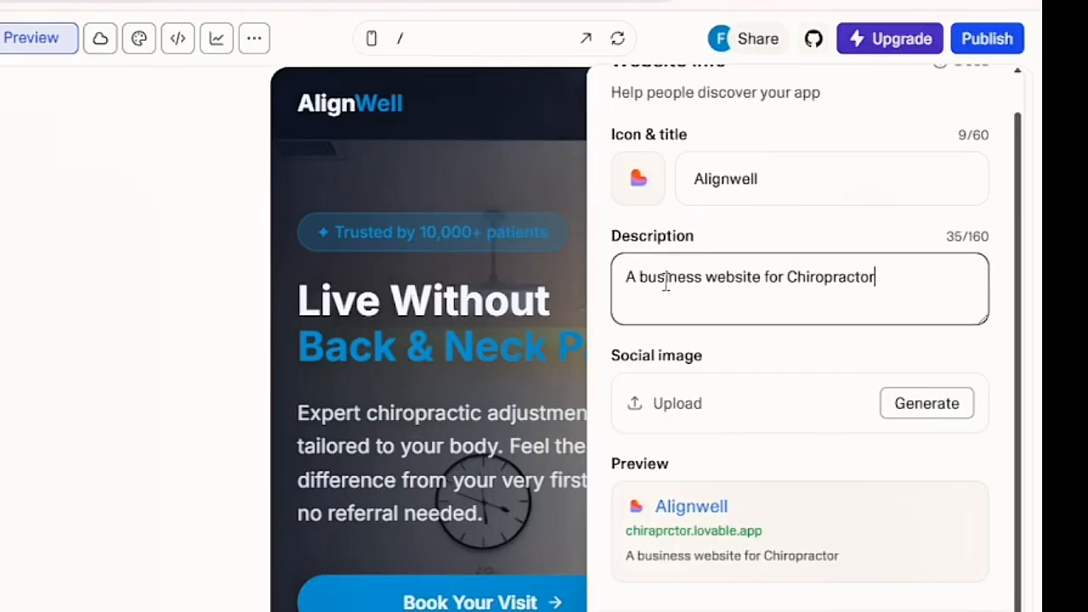
pyautogui.write(' clinics')
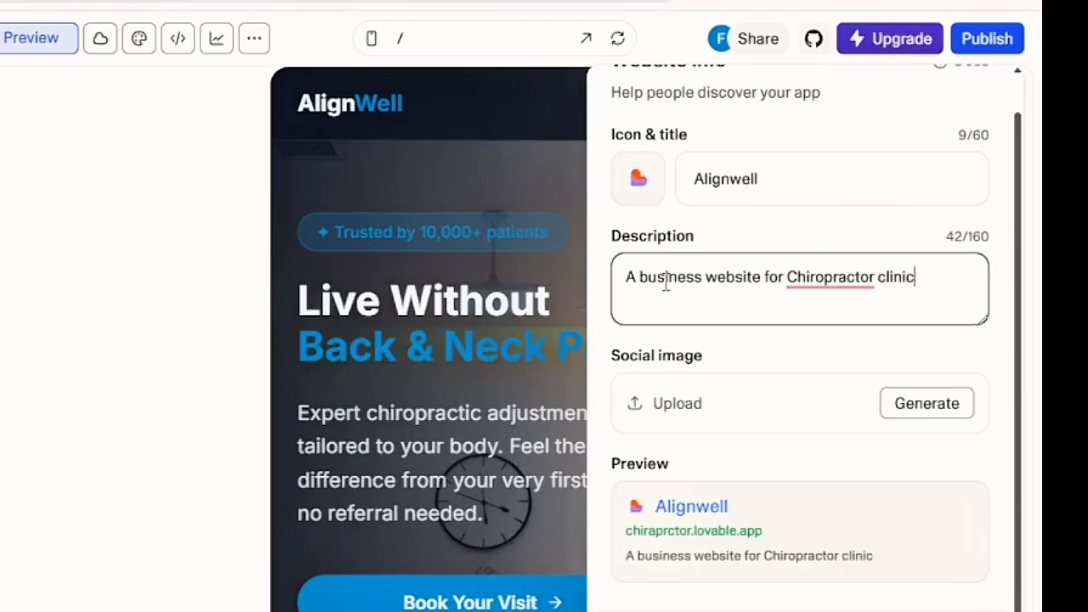
pyautogui.click(820, 286)
pyautogui.click(811, 283)
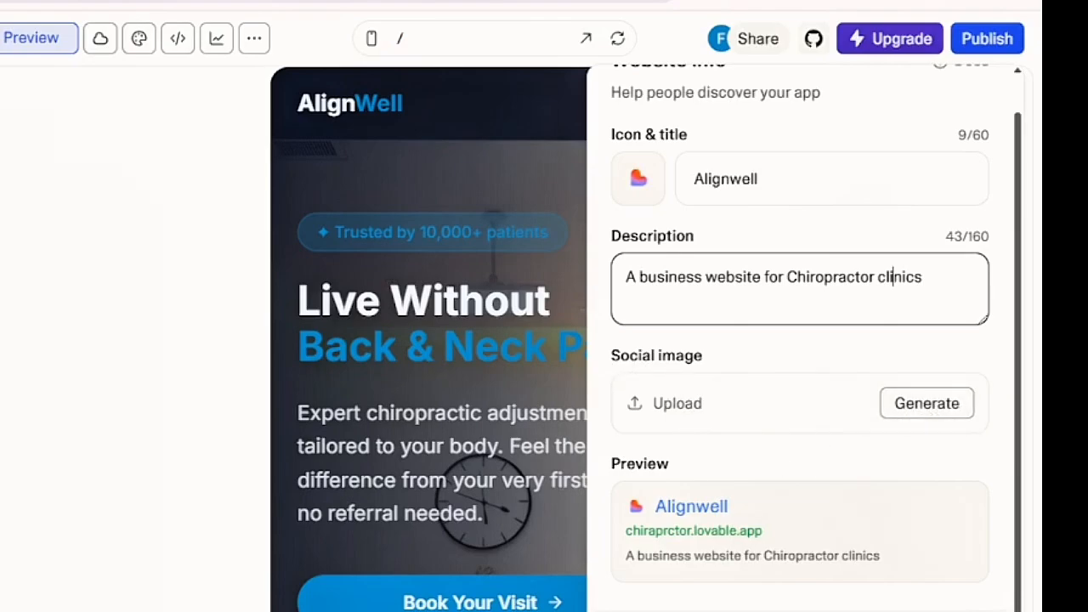
# Accept the website info, publish the website, and open the live version
pyautogui.click(952, 611)
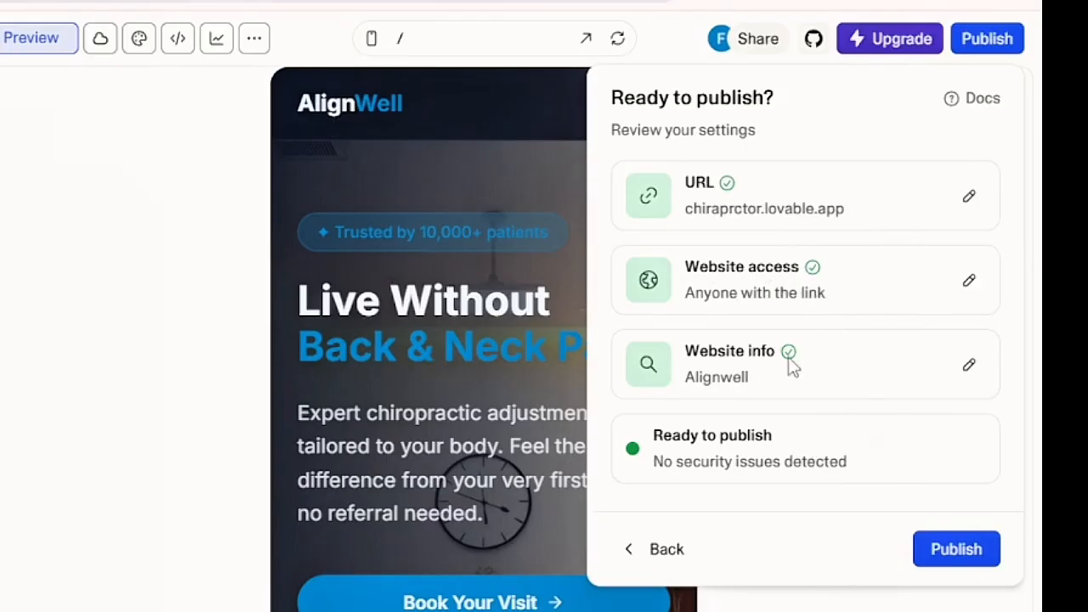
pyautogui.click(956, 544)
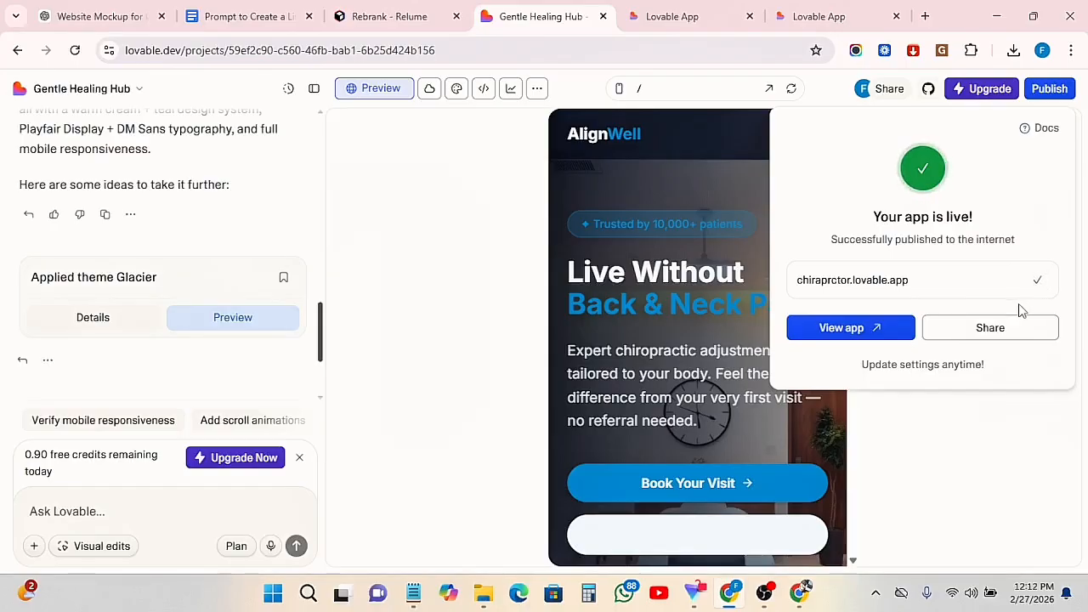
pyautogui.click(842, 329)
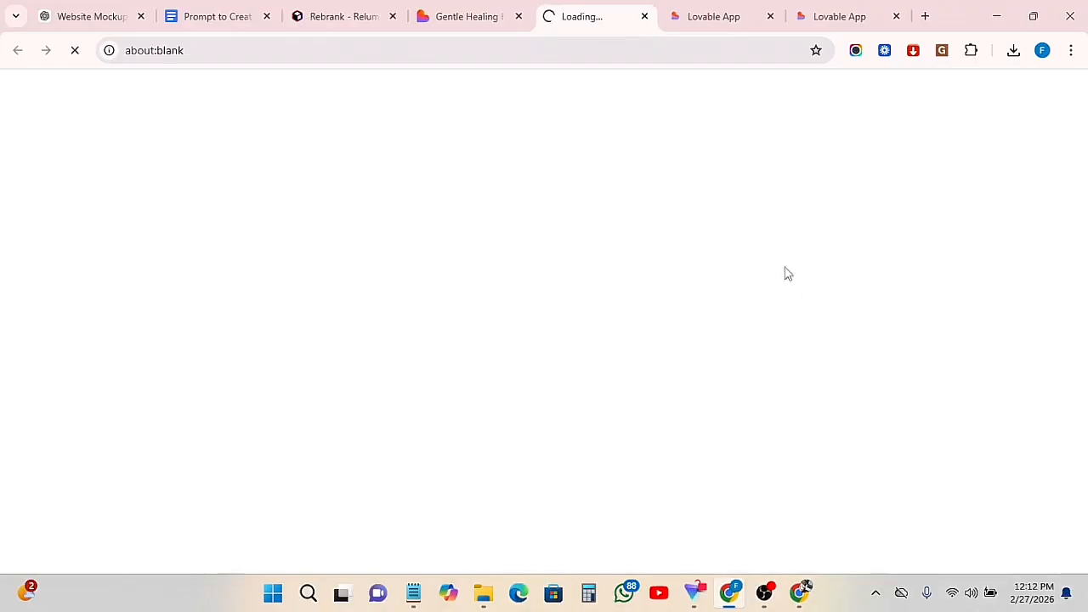
# Look through the published Alignwell website down to its footer and back up, and switch to the earlier preview of the site
pyautogui.click(497, 17)
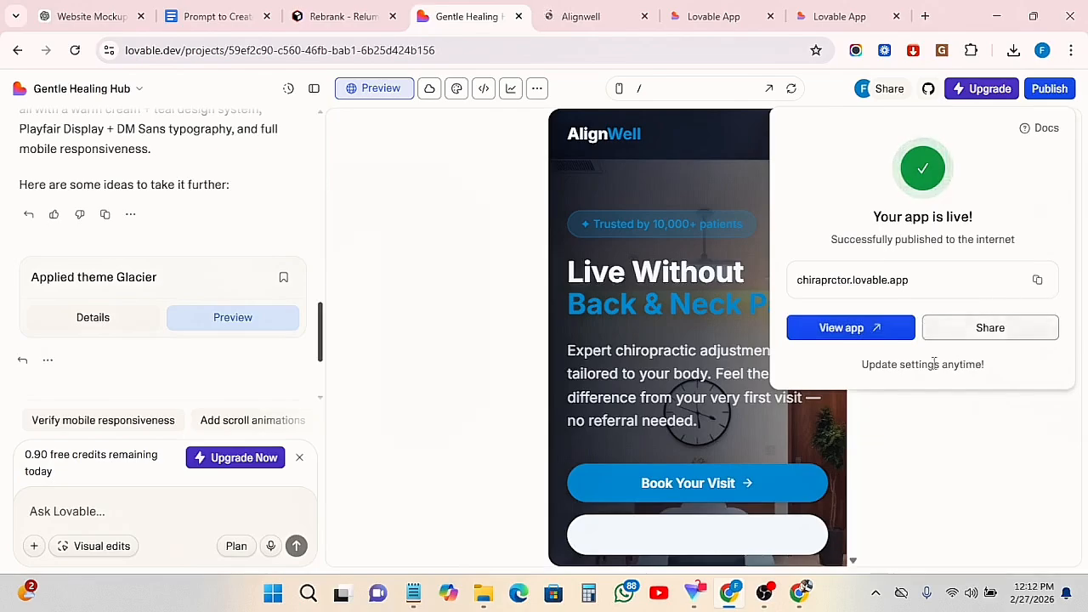
pyautogui.click(581, 16)
pyautogui.scroll(-5, 425, 315)
pyautogui.scroll(-15, 444, 330)
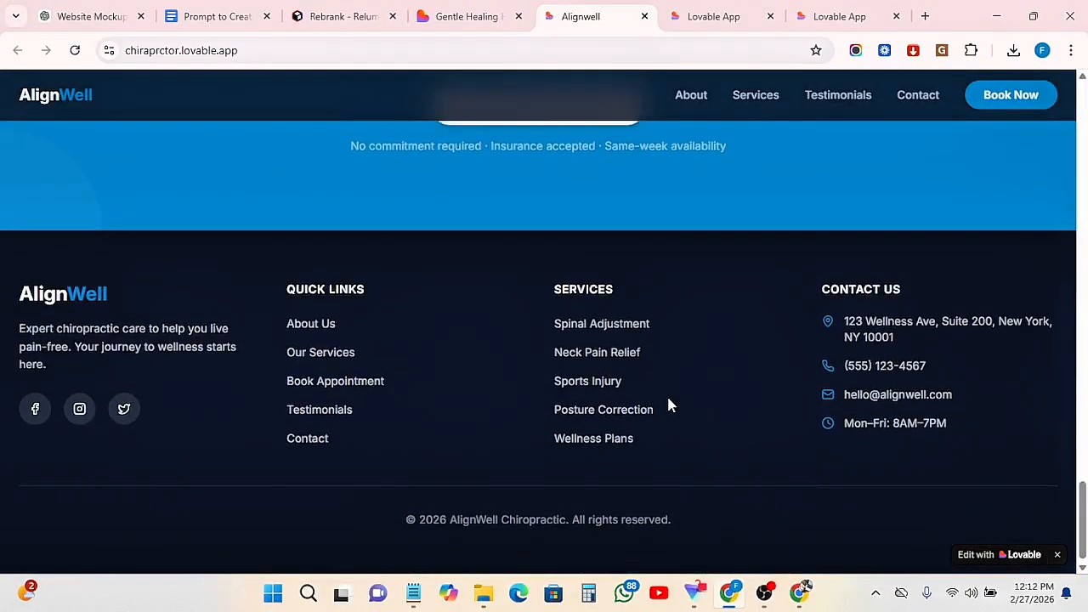
pyautogui.scroll(10, 671, 405)
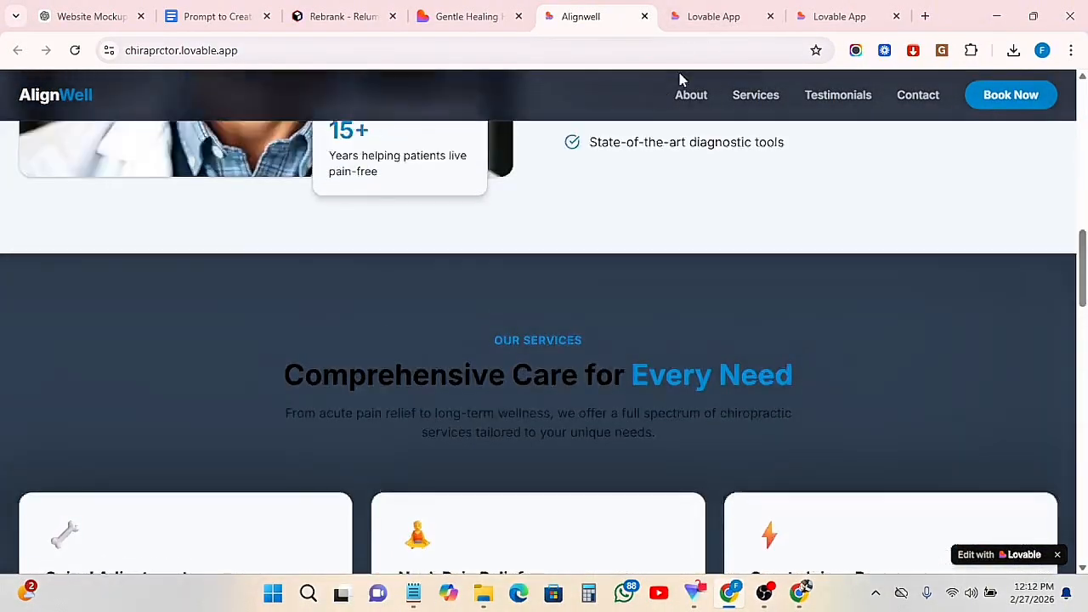
pyautogui.click(701, 17)
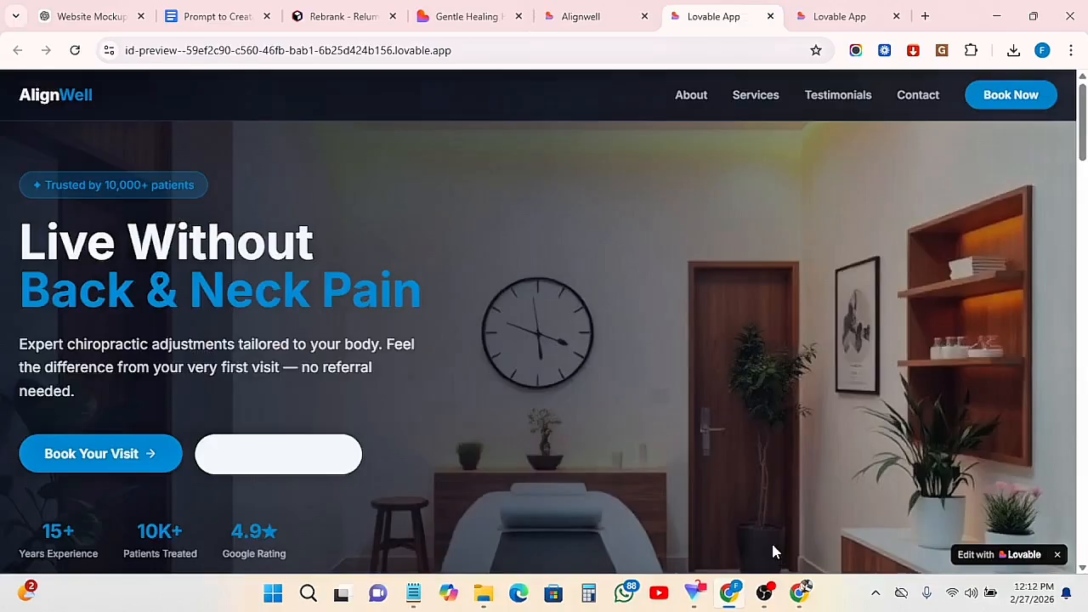